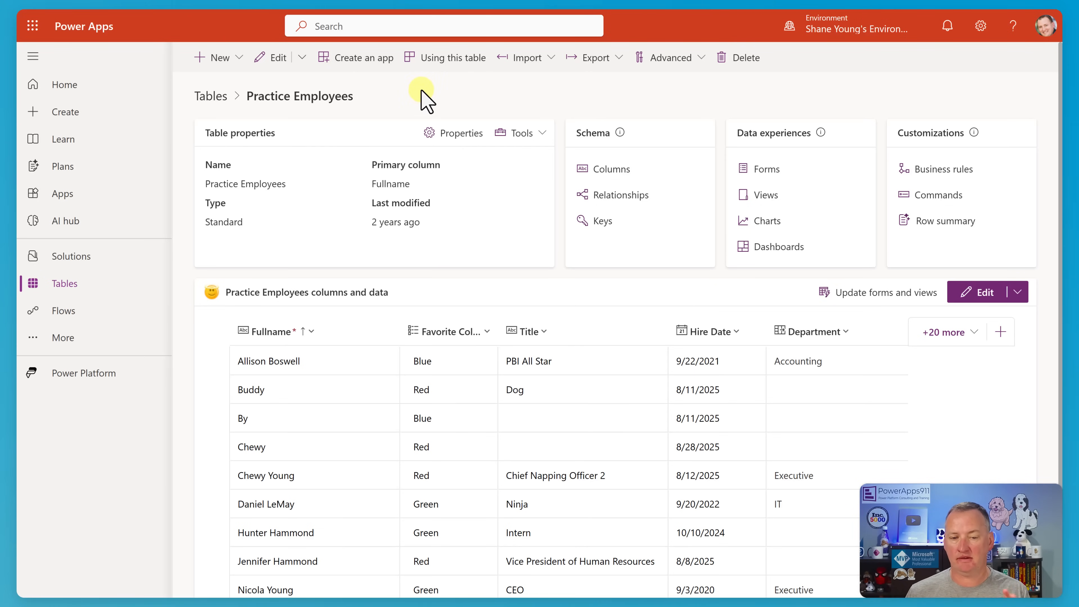
Start a new column in the Practice Employees table with the Prompt (Preview) data type and add a new prompt to it.
left_click(607, 170)
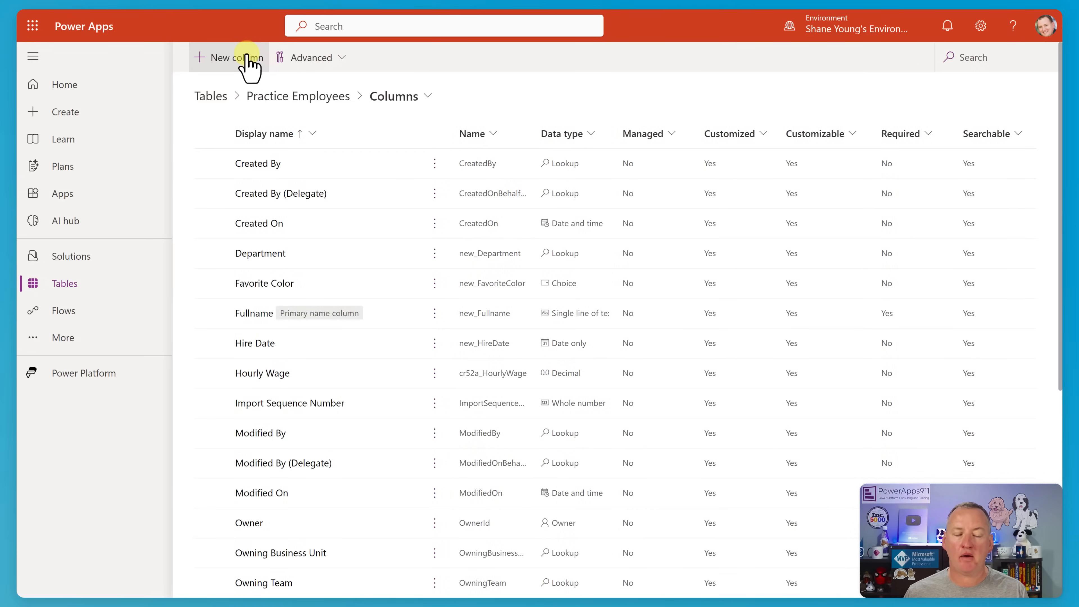
left_click(247, 58)
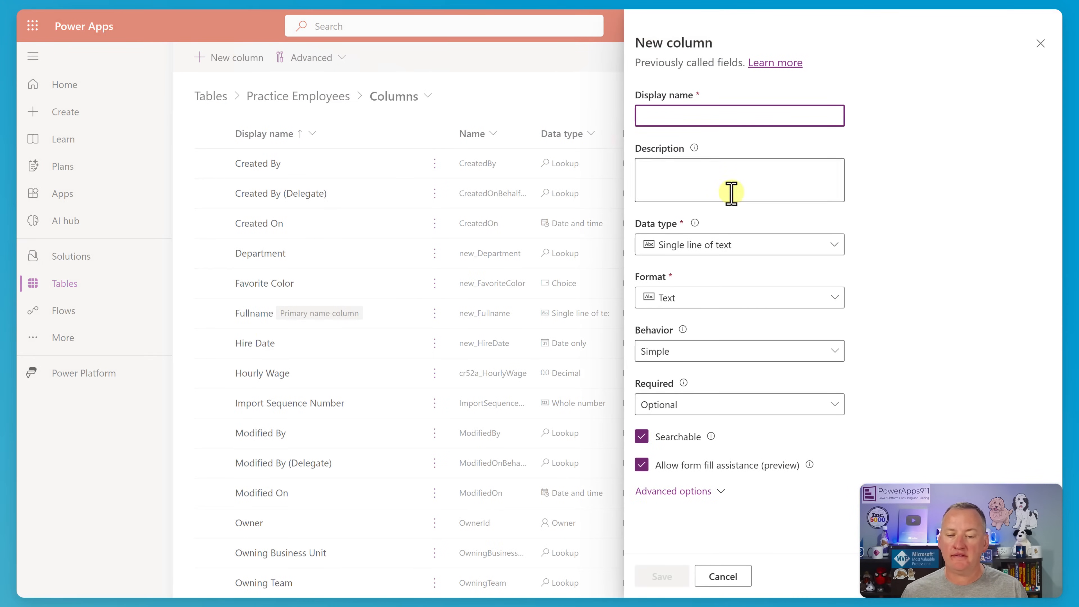
left_click(725, 251)
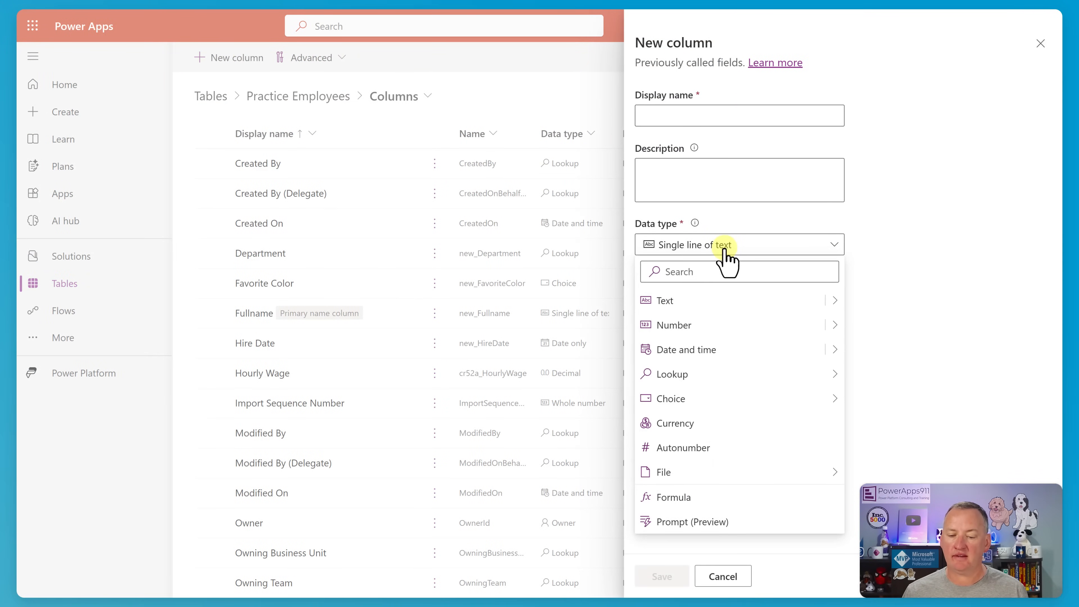
left_click(722, 523)
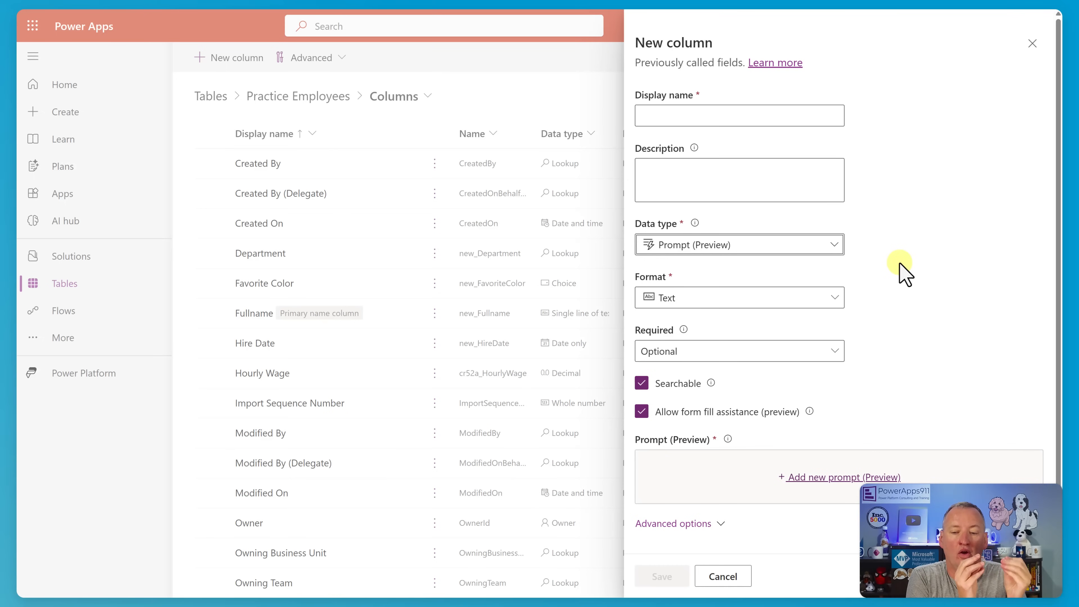
left_click(834, 246)
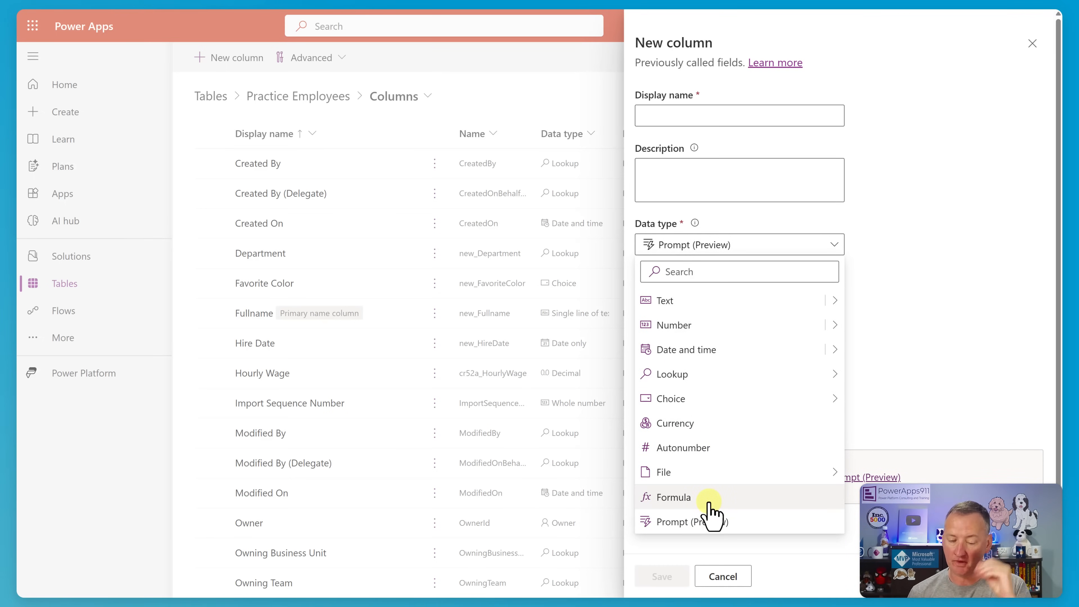
left_click(878, 289)
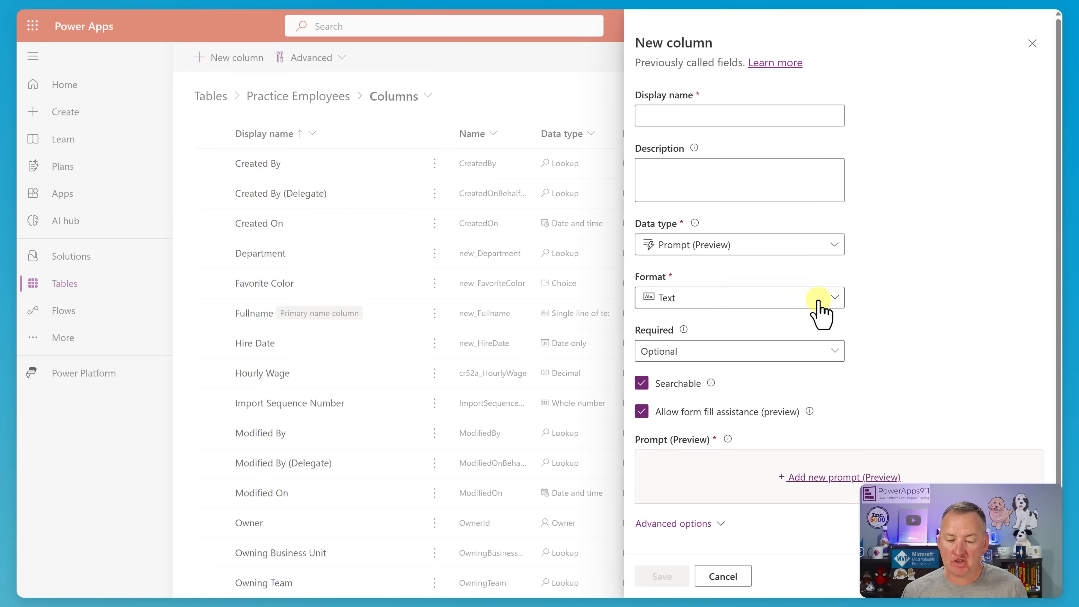
left_click(822, 478)
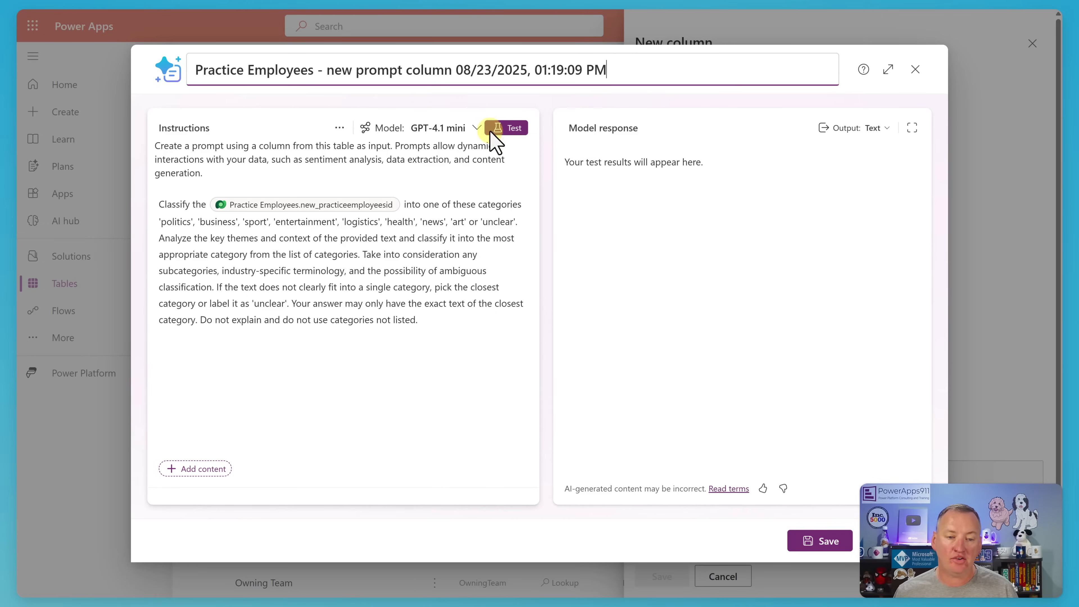
Review the AI models offered for the prompt.
left_click(477, 129)
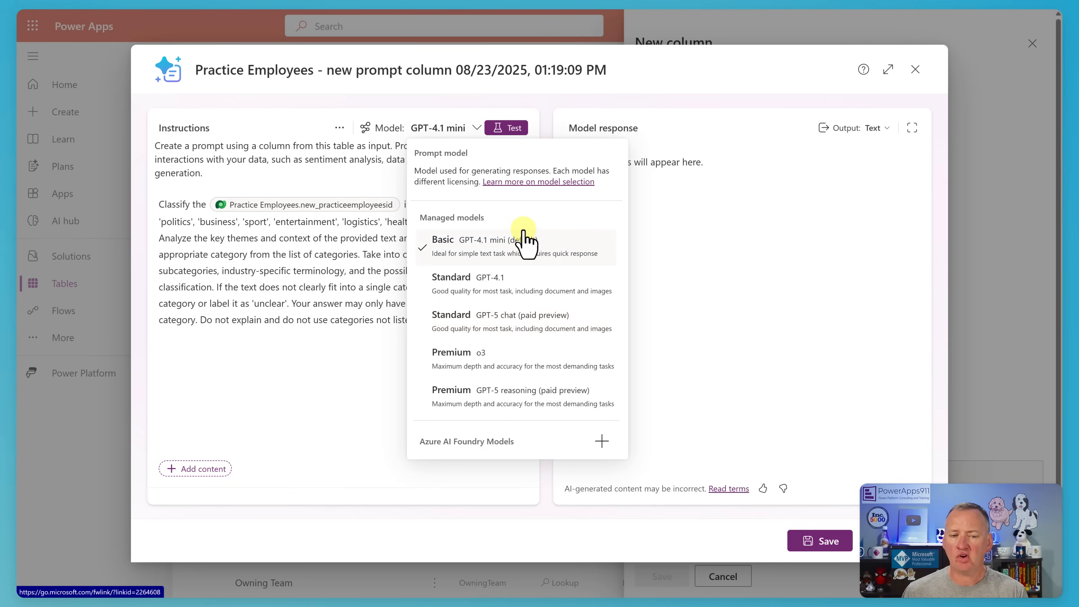
left_click(364, 187)
left_click(435, 270)
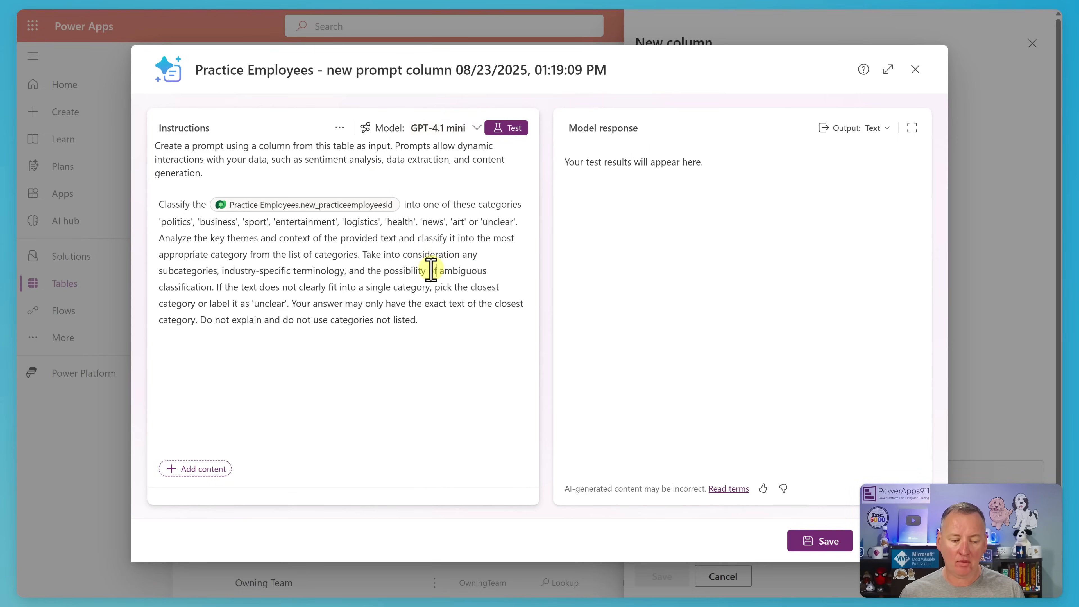
left_click(476, 131)
left_click(339, 129)
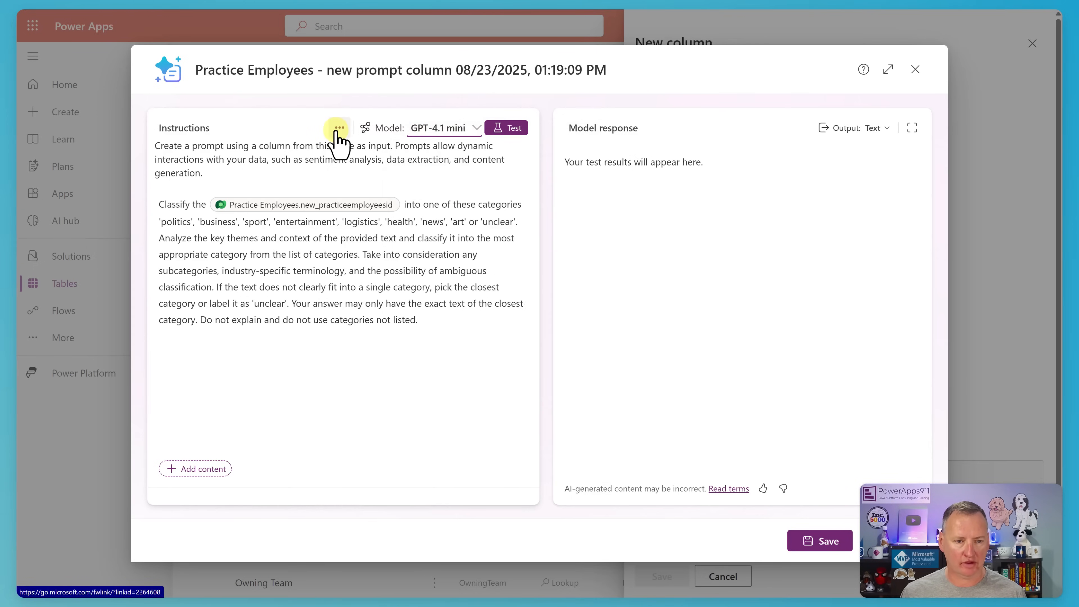
Replace the sample instructions with a request for a quick new-employee update as a Teams chat message body, ending with "include the following fields in the update:".
left_click(338, 128)
left_click(369, 152)
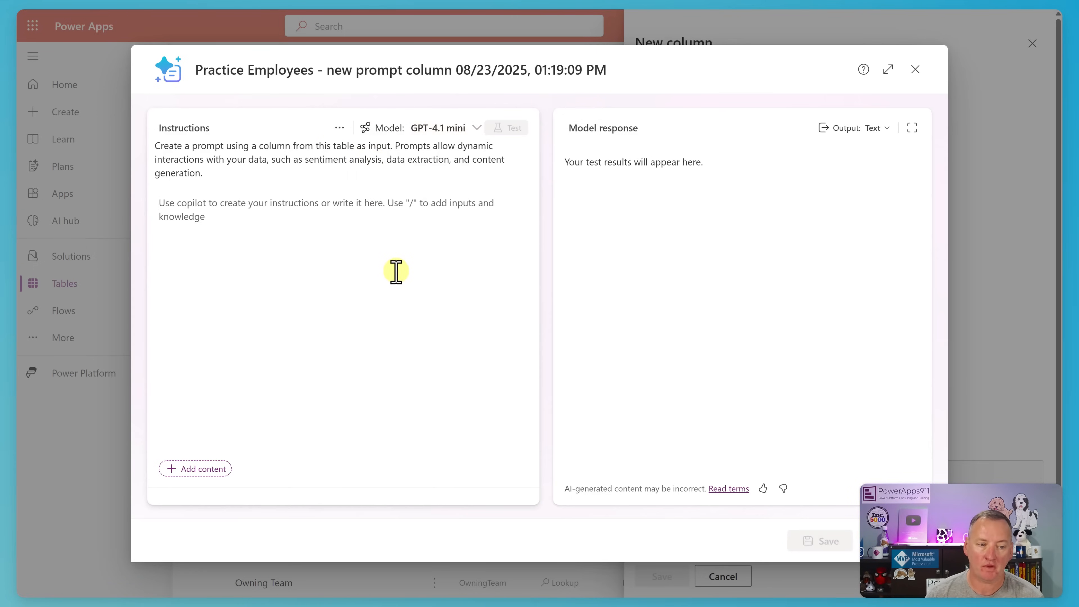
left_click(396, 272)
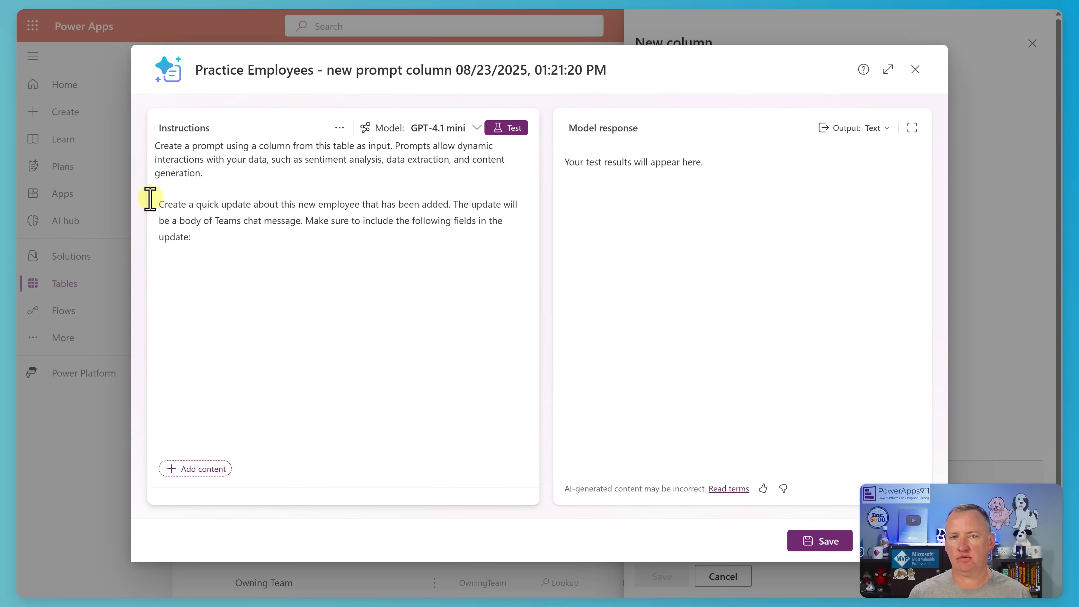
Insert the Fullname, Favorite Color and Hire Date fields of Practice Employees at the end of the prompt instructions.
type("/")
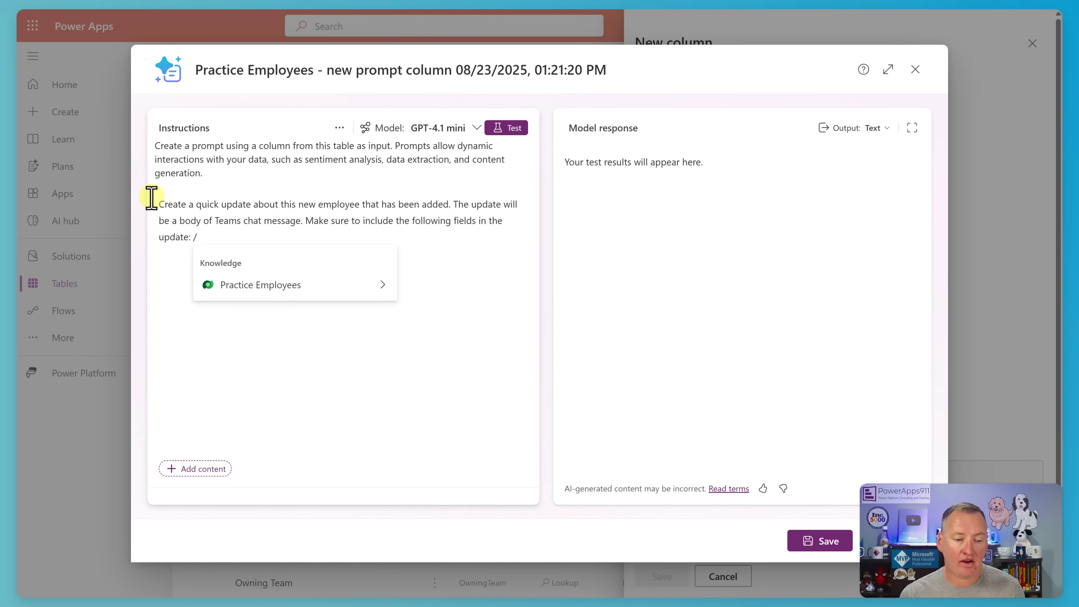
left_click(381, 286)
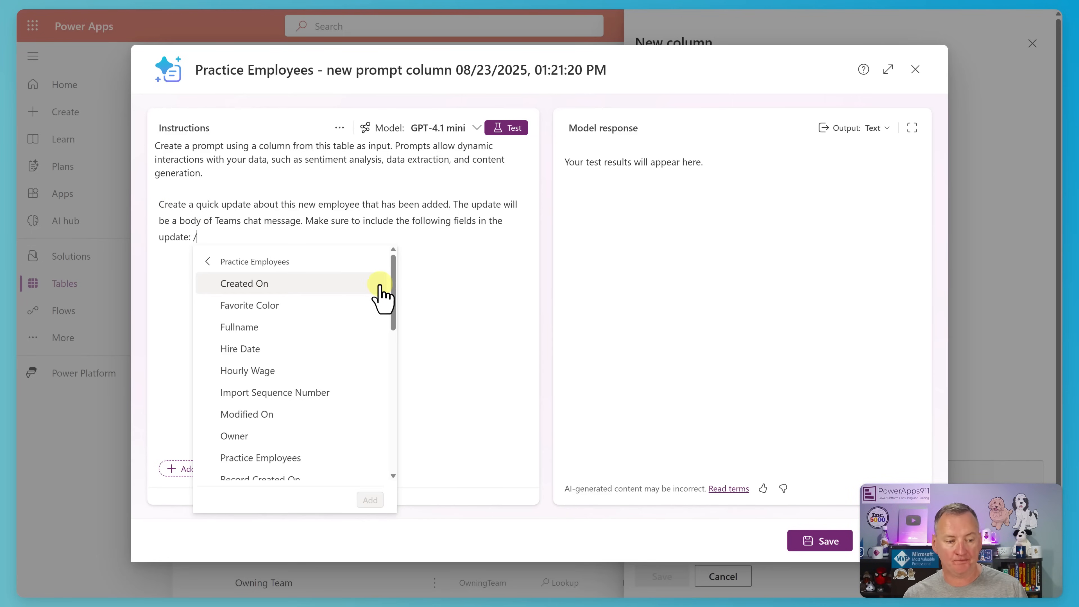
left_click(287, 330)
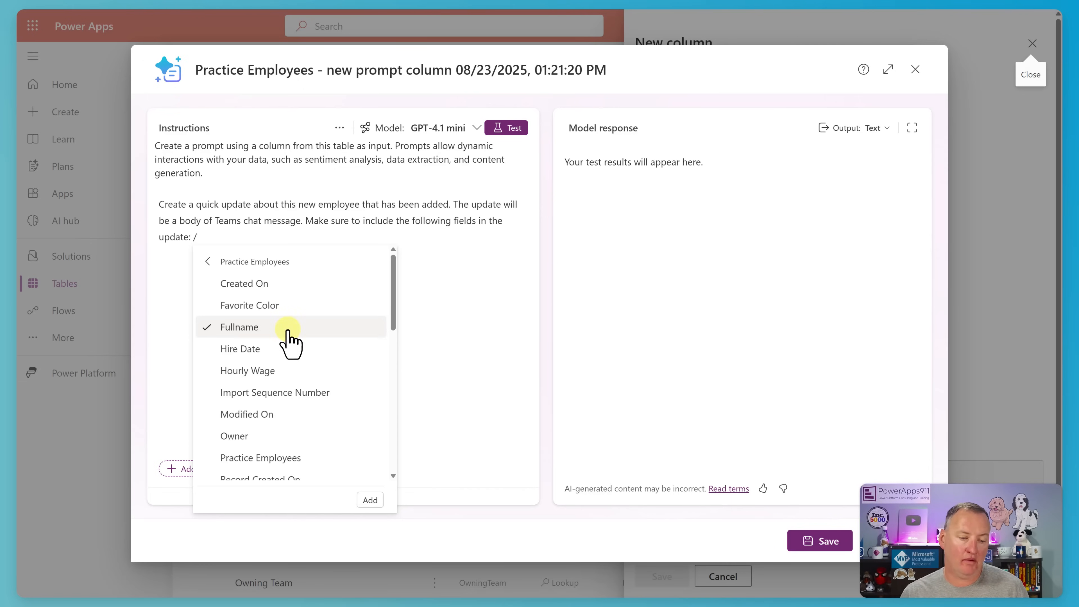
left_click(258, 307)
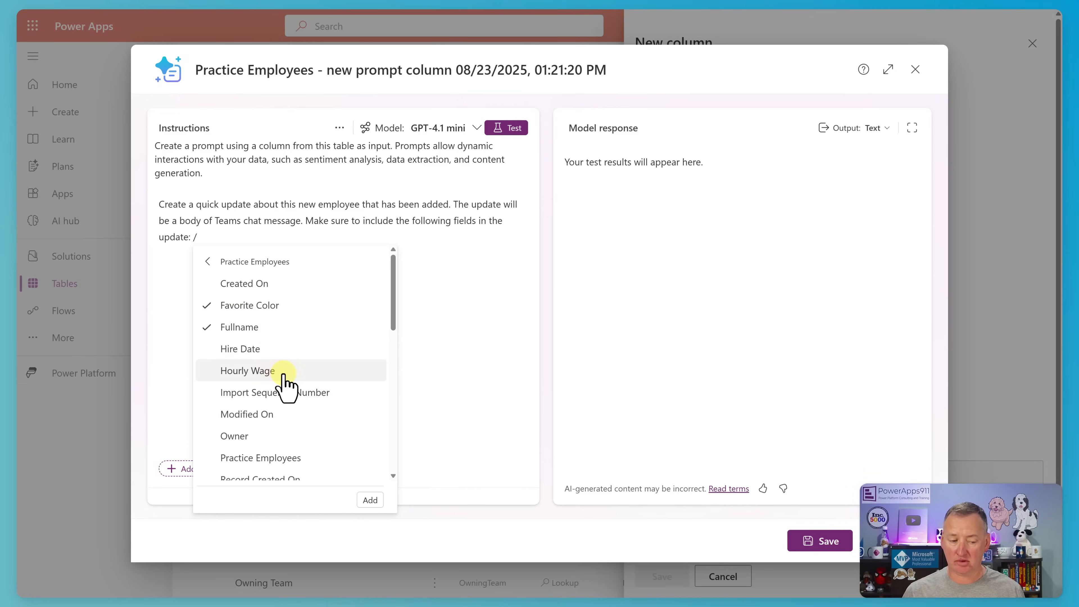
scroll(283, 376, "down", 4)
scroll(280, 367, "down", 2)
scroll(306, 361, "up", 3)
scroll(300, 357, "up", 4)
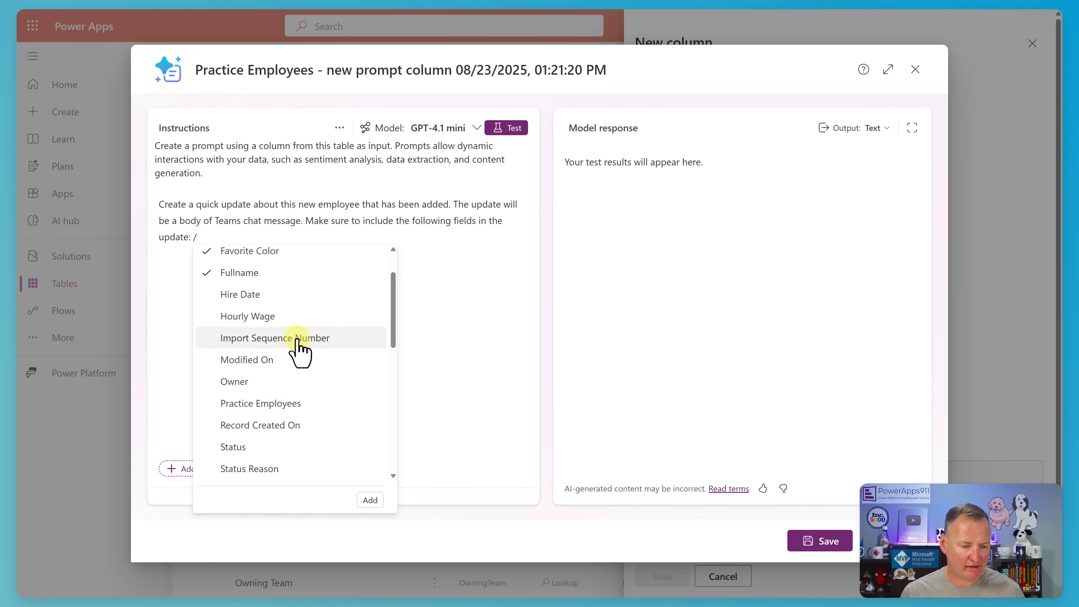
left_click(299, 295)
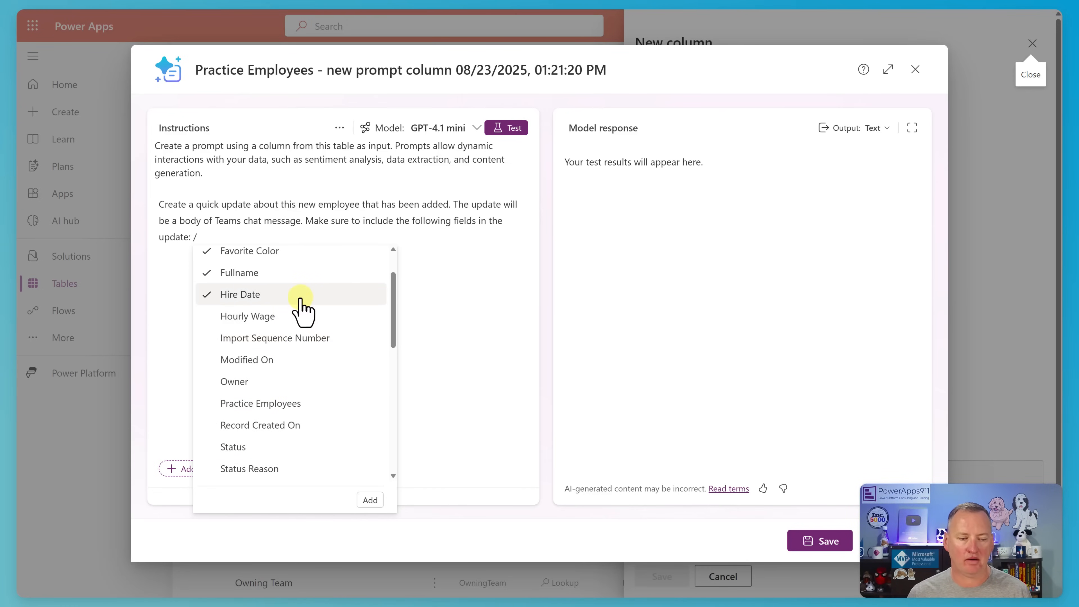
left_click(373, 501)
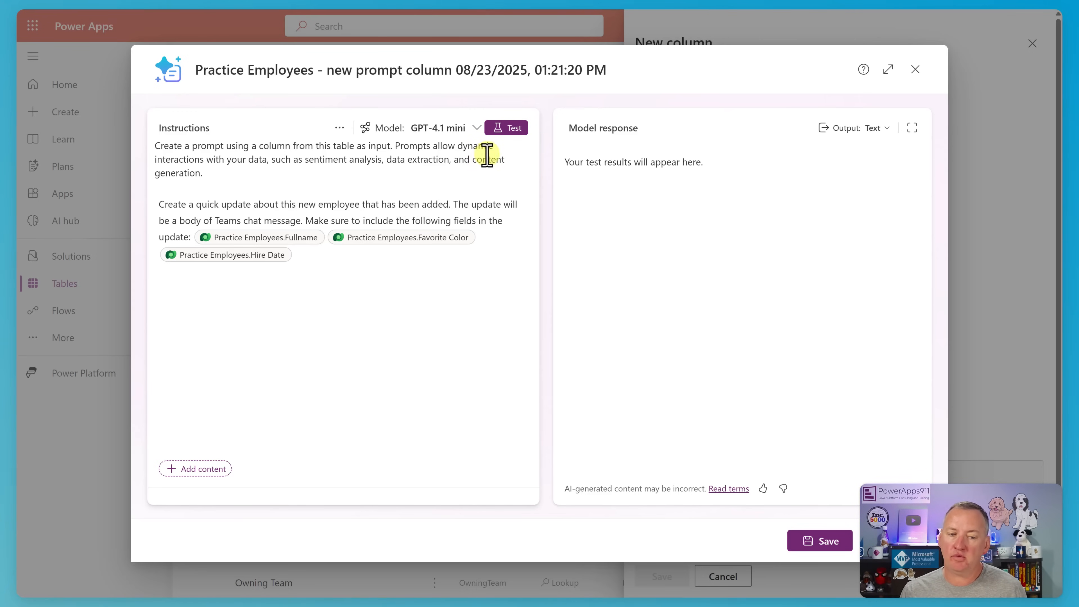
Test the prompt to generate a model response and save the prompt.
left_click(504, 129)
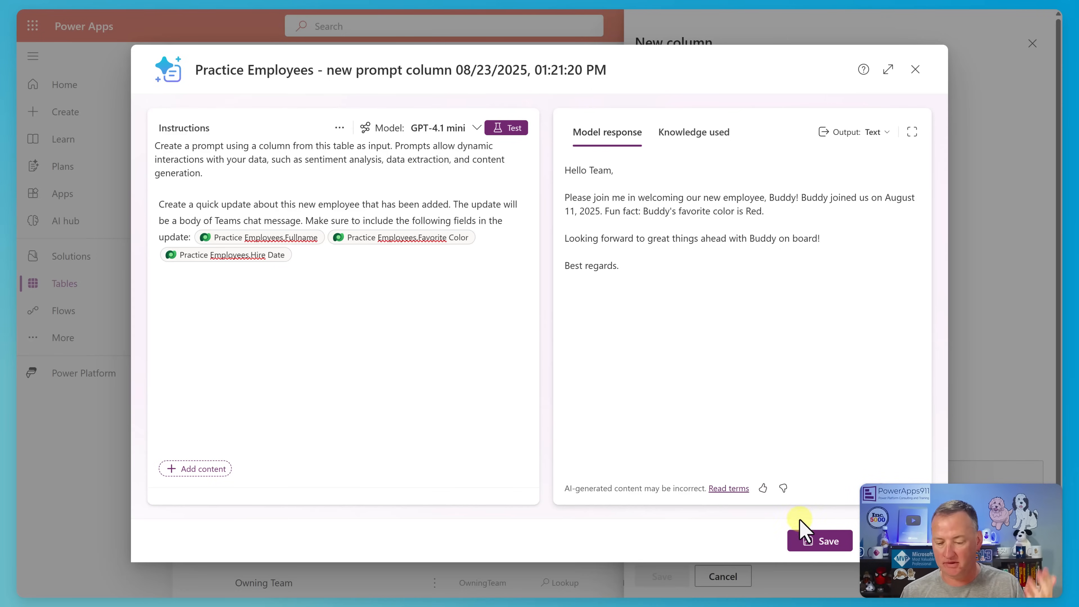
left_click(815, 542)
Set the column's display name to "Teams message" and save the new column.
left_click(676, 119)
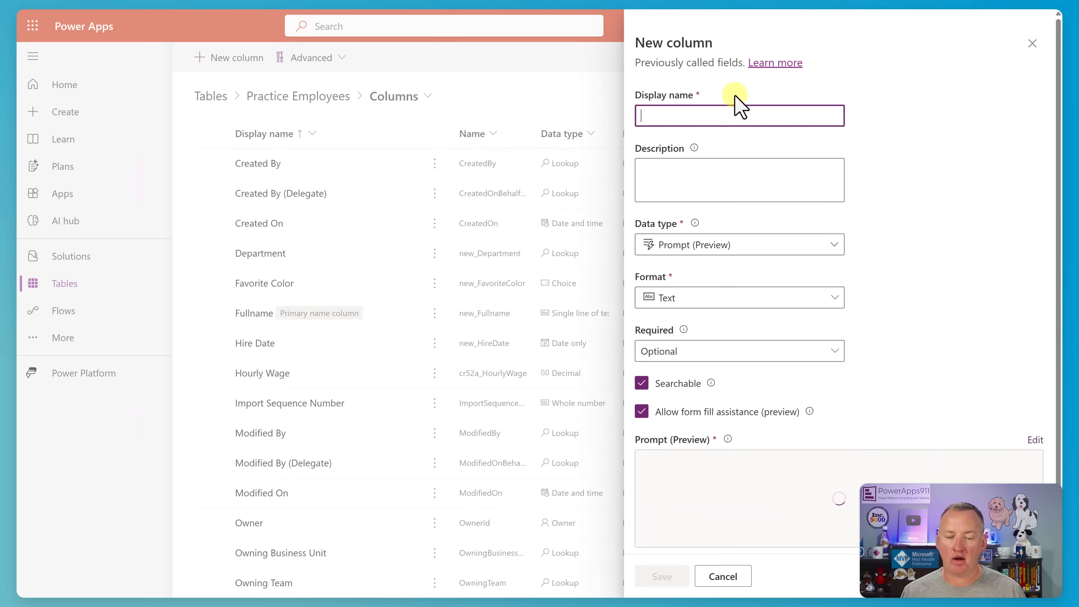
type("Teams me")
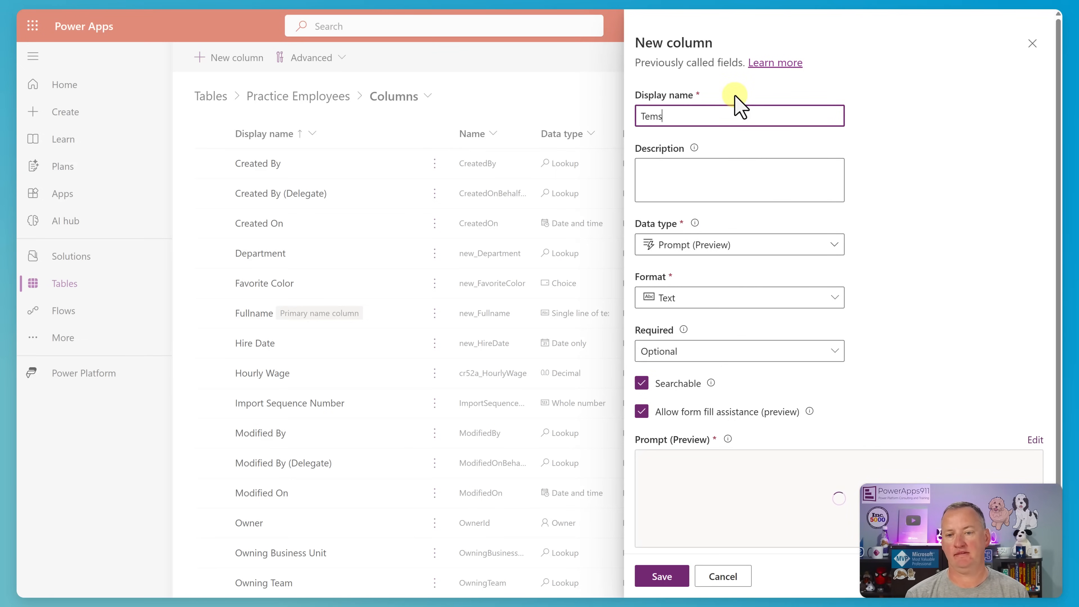
type("ssage")
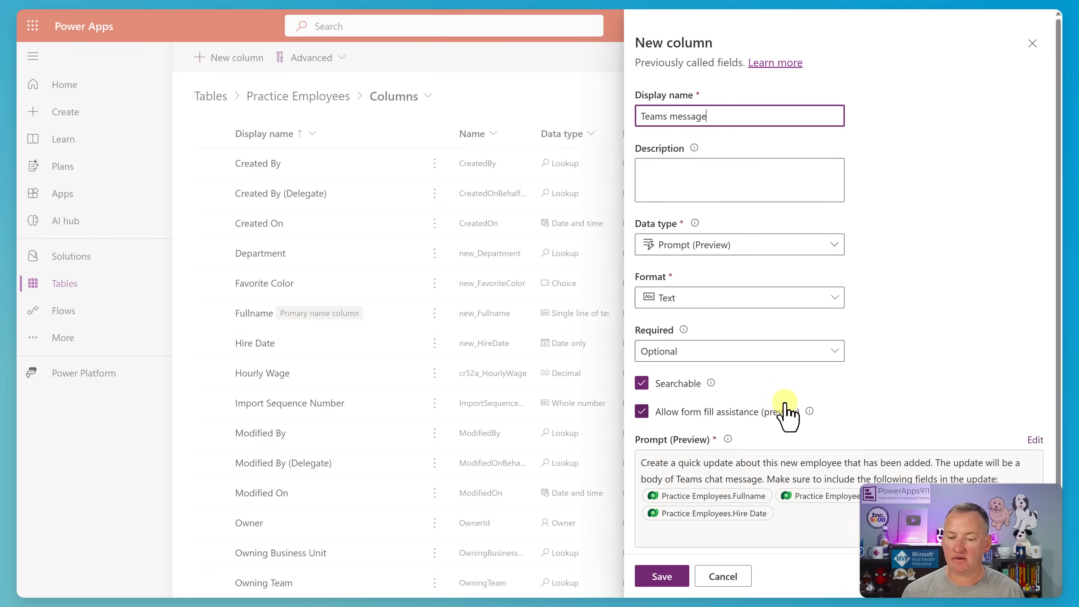
left_click(669, 588)
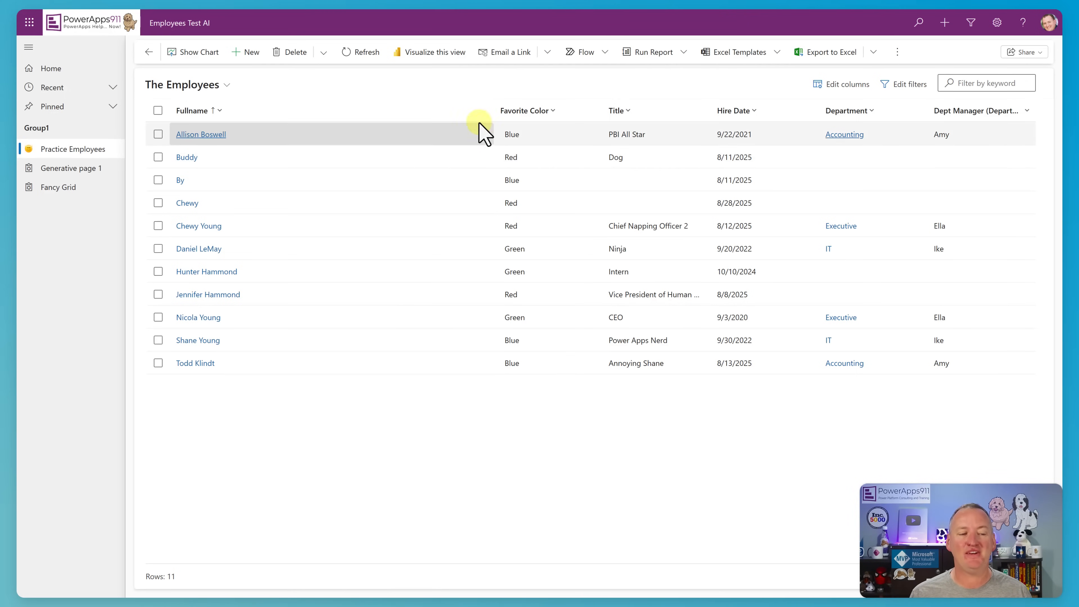
In the Employees Test AI app, start a new Practice Employees record and show the form fill assist toolbar.
left_click(248, 51)
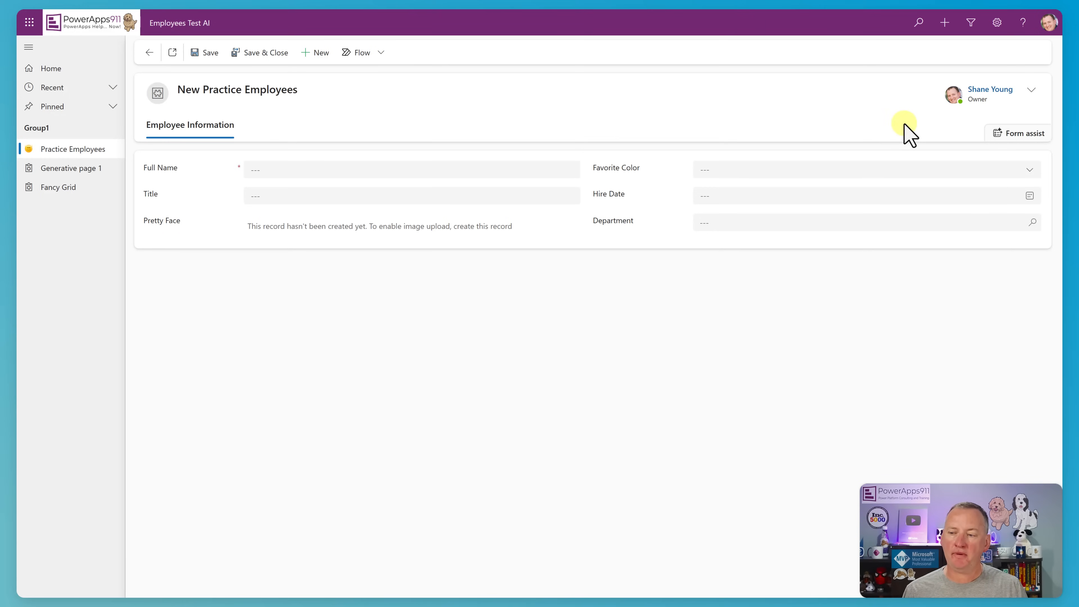
left_click(990, 142)
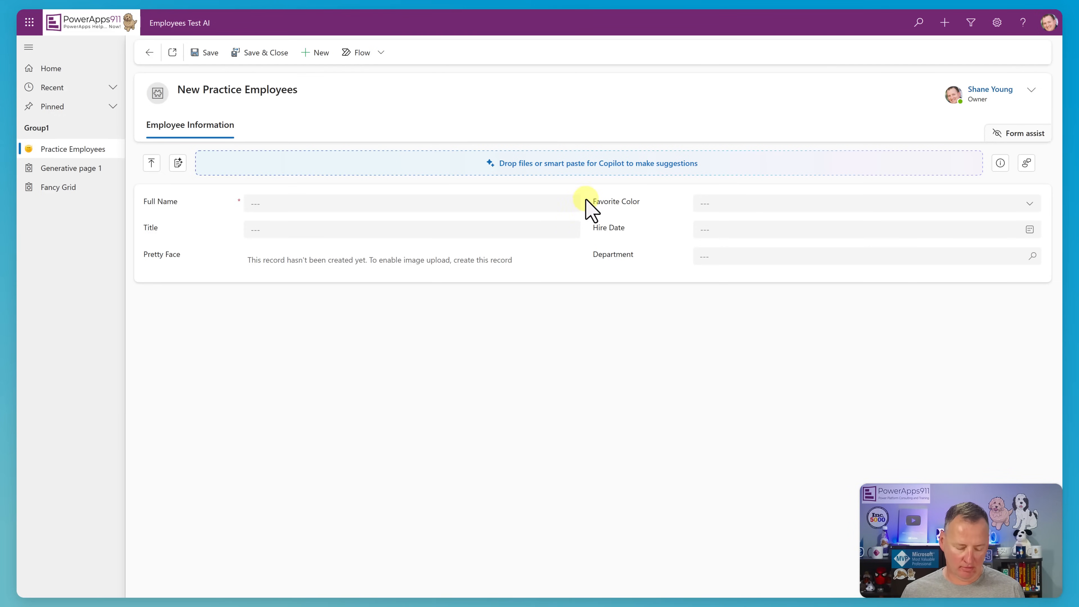
Copy all the employee details from the Notepad note and smart paste them into the new record form.
key("alt+Tab")
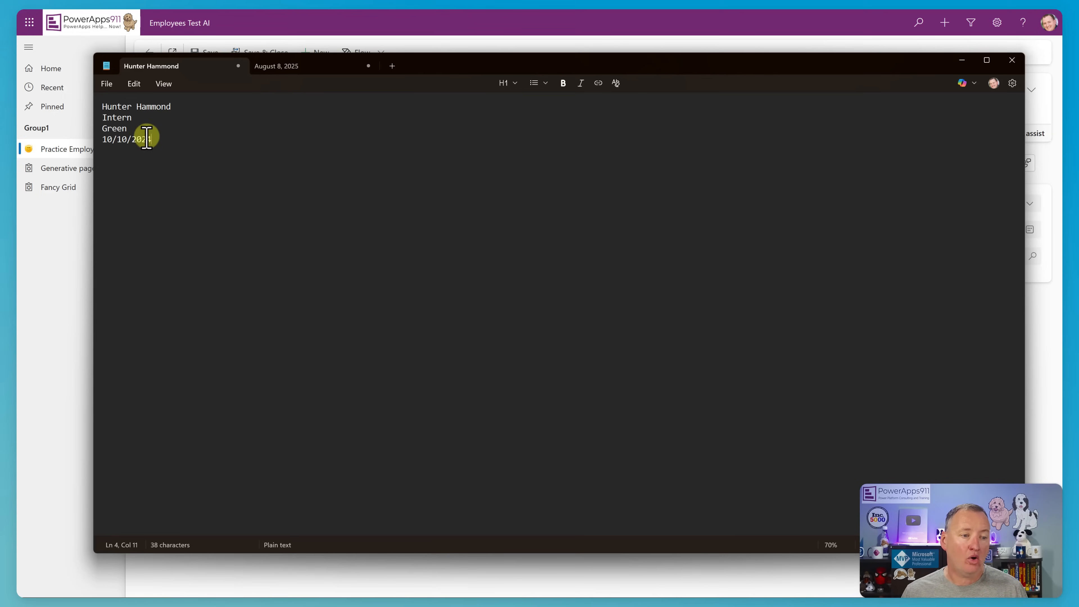
key("ctrl+a")
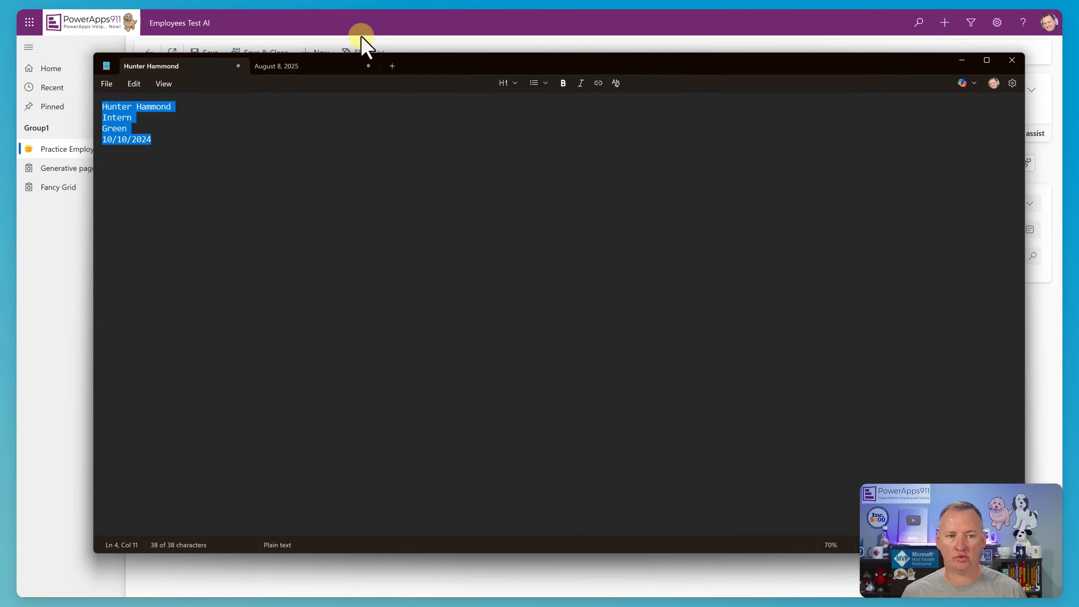
left_click(357, 21)
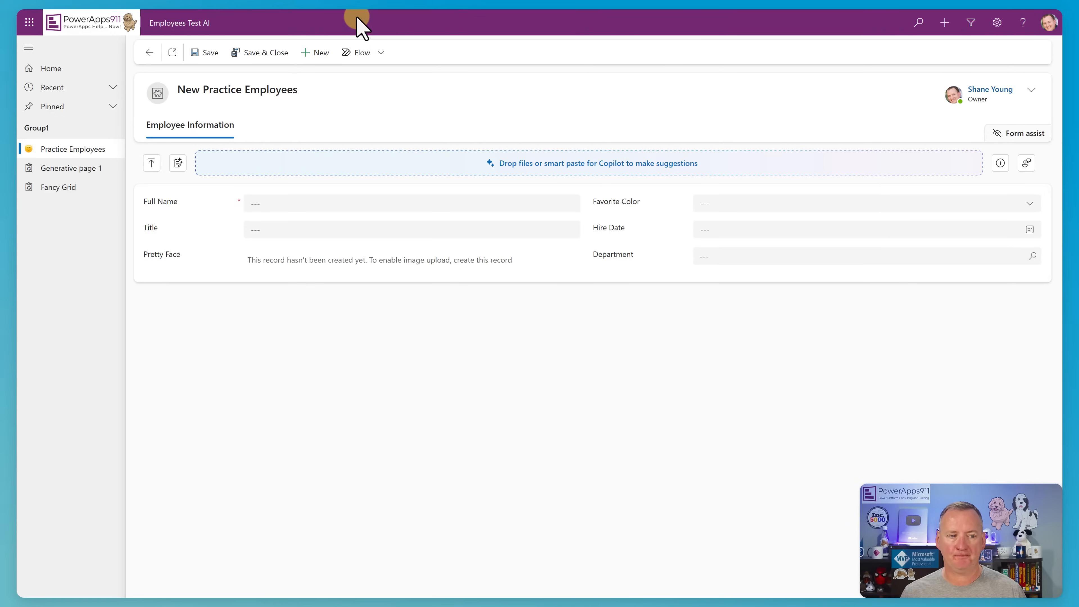
left_click(179, 166)
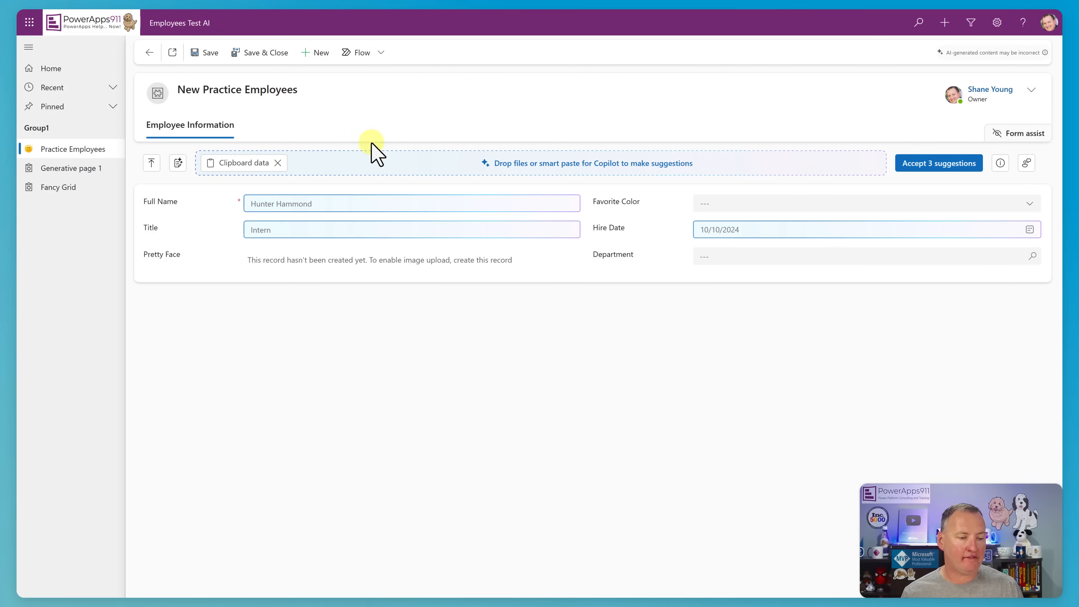
mouse_move(291, 229)
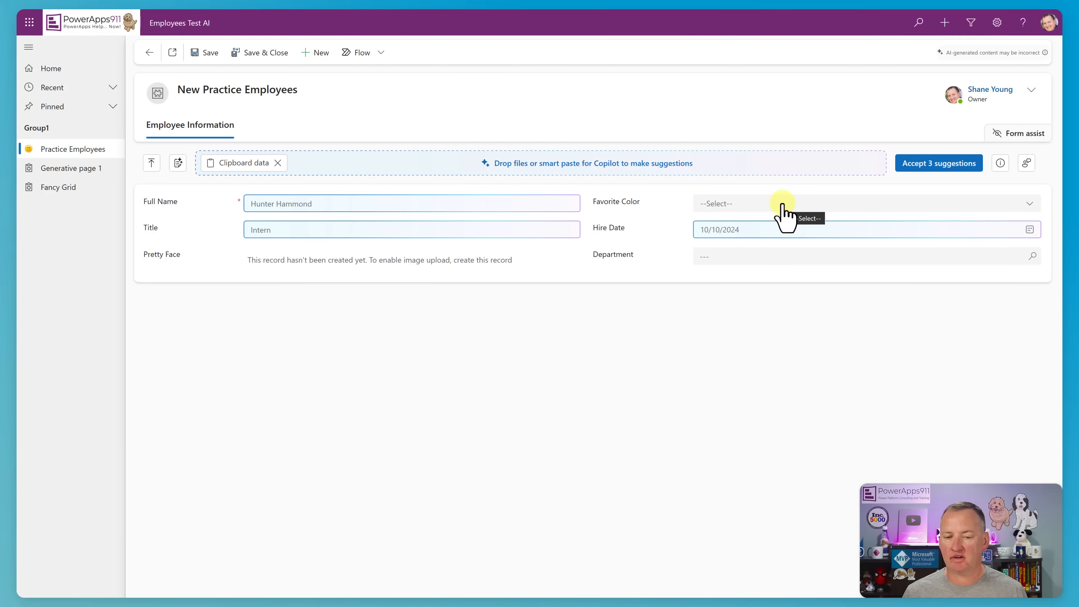
Return to the Notepad note, then discard the form's clipboard suggestions and smart paste the employee details again.
key("alt+Tab")
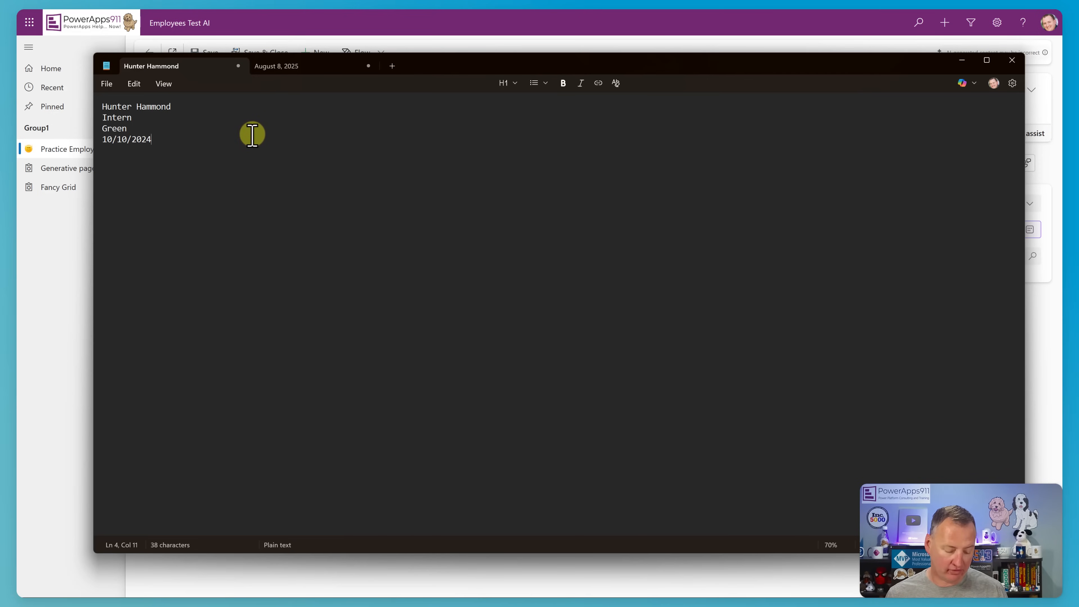
left_click(329, 21)
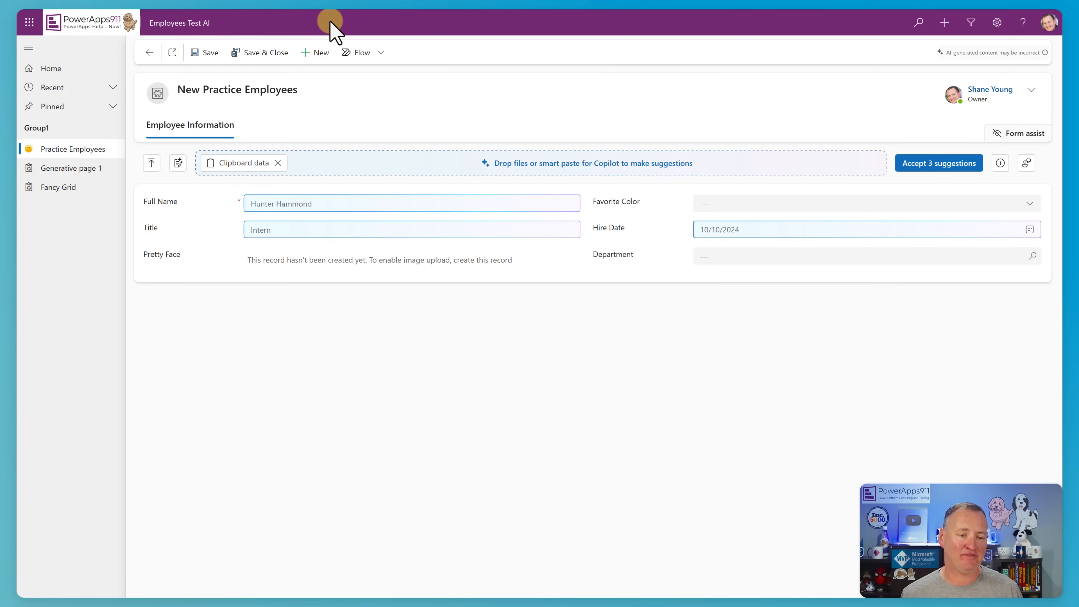
mouse_move(310, 11)
left_click(278, 163)
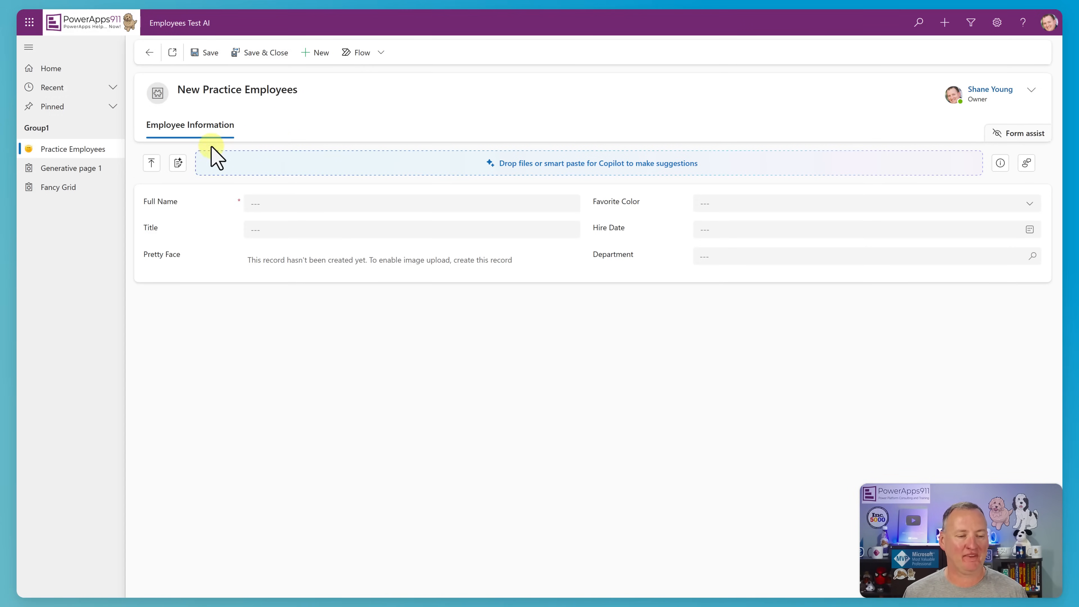
left_click(178, 162)
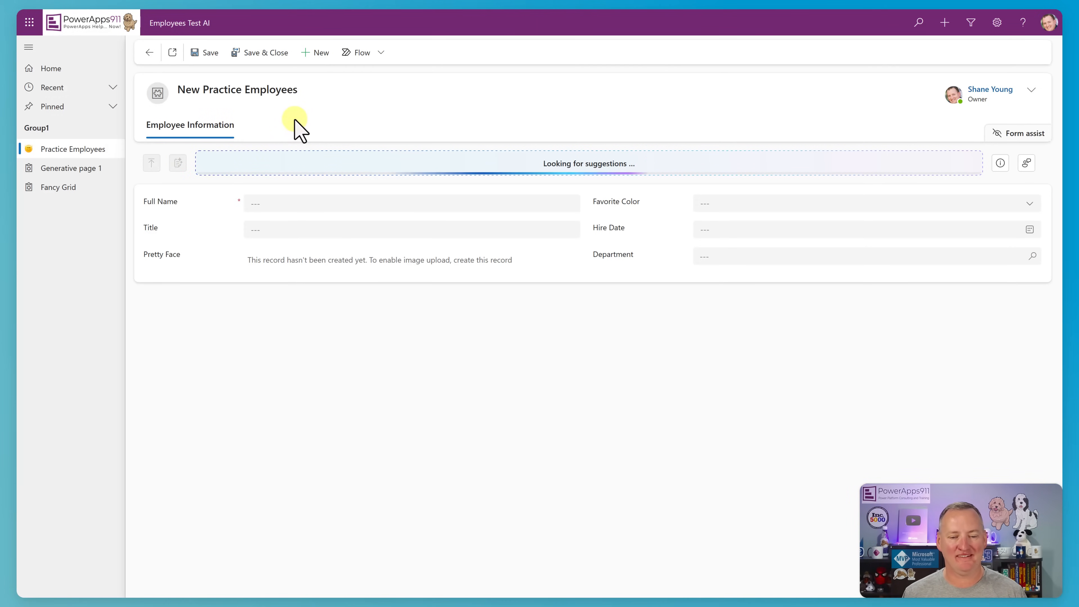
Check the form's favorite color choices and the list of fields that form assist does not support.
left_click(764, 204)
left_click(764, 205)
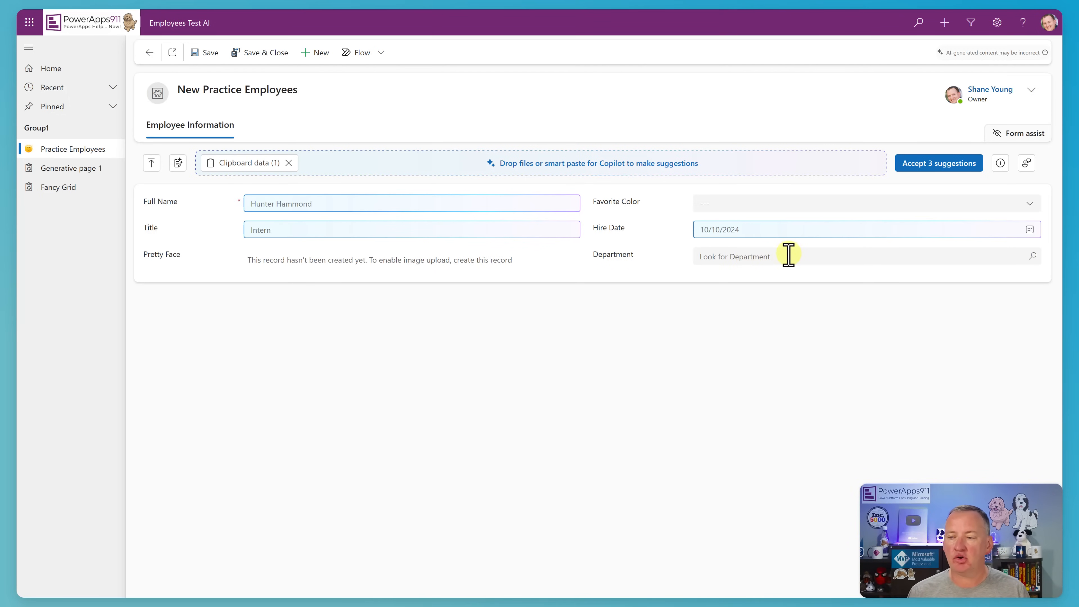
left_click(994, 166)
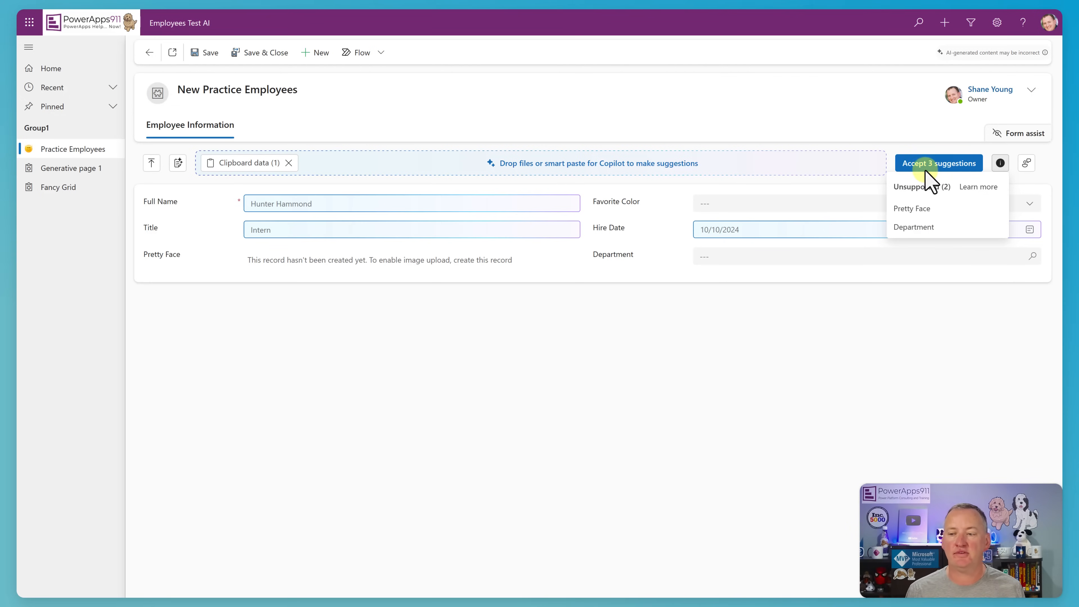
left_click(914, 145)
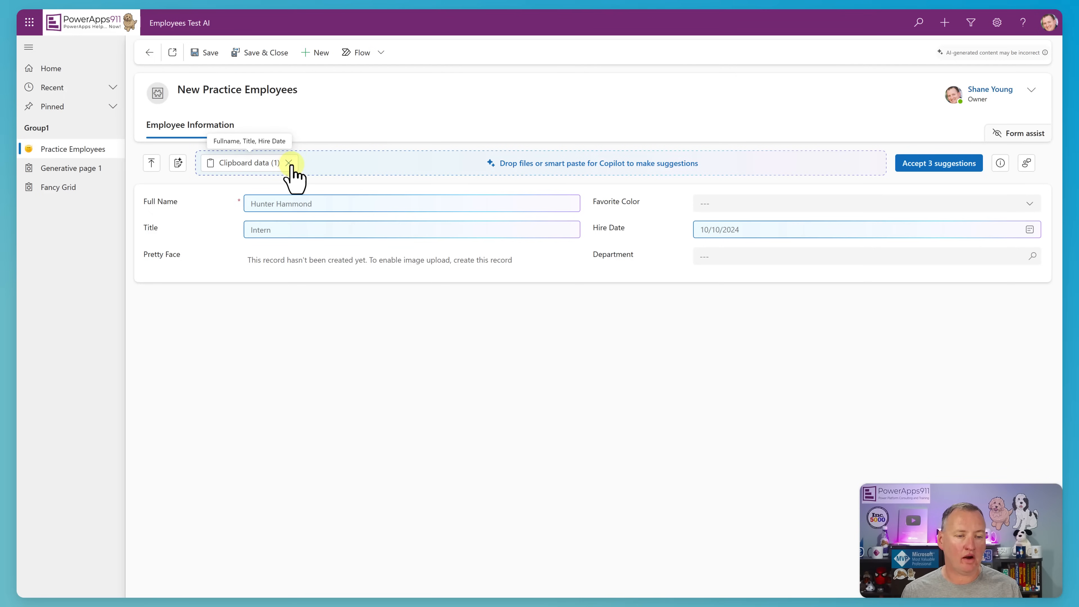
Accept the full name suggestion and the remaining title and hire date suggestions, and save and close the employee record.
left_click(266, 63)
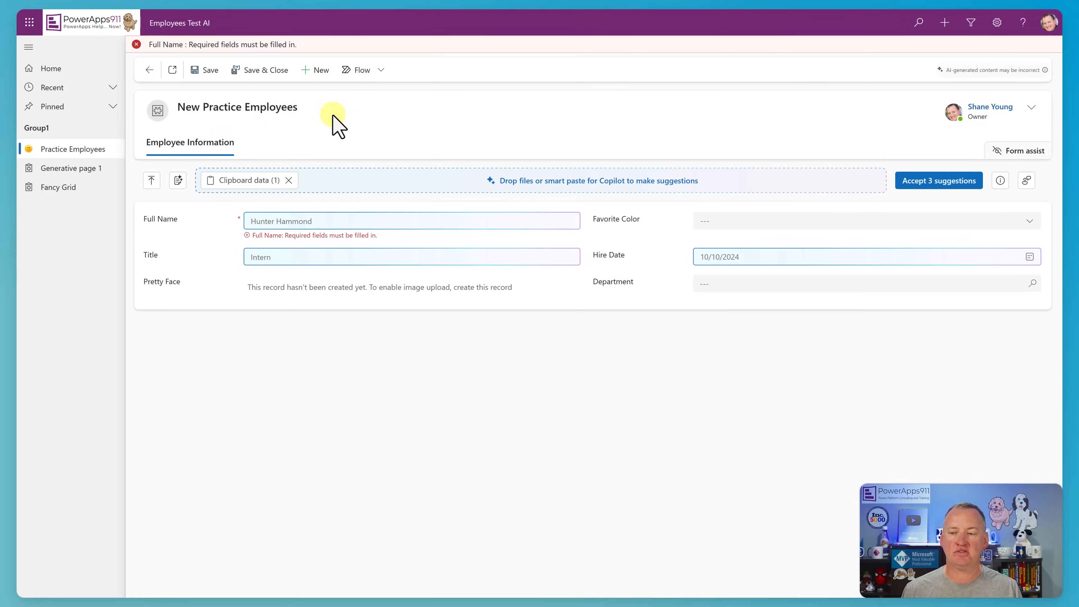
mouse_move(388, 216)
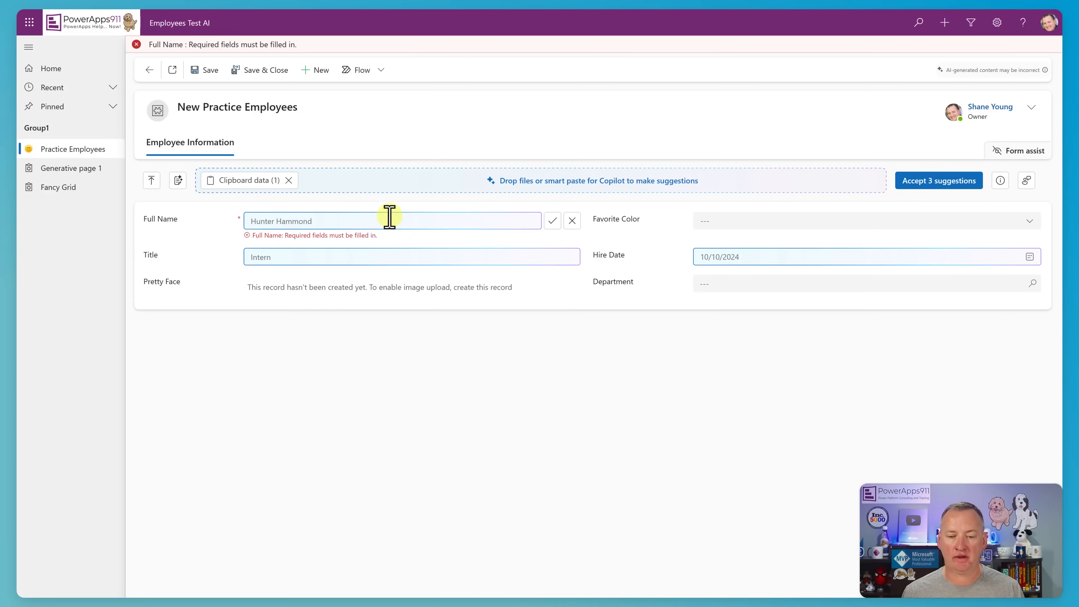
left_click(553, 221)
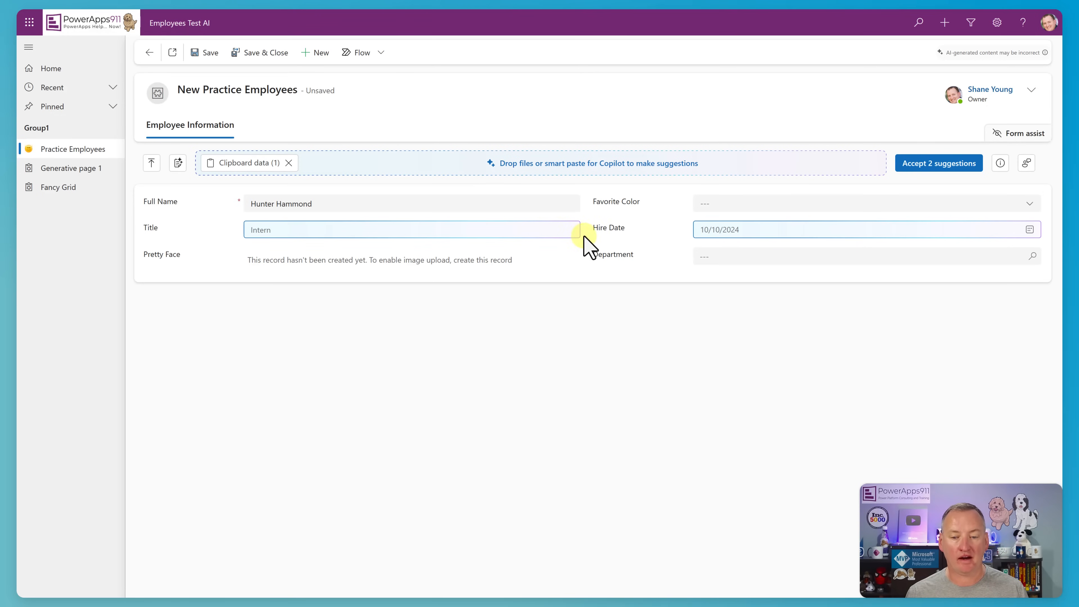
left_click(943, 164)
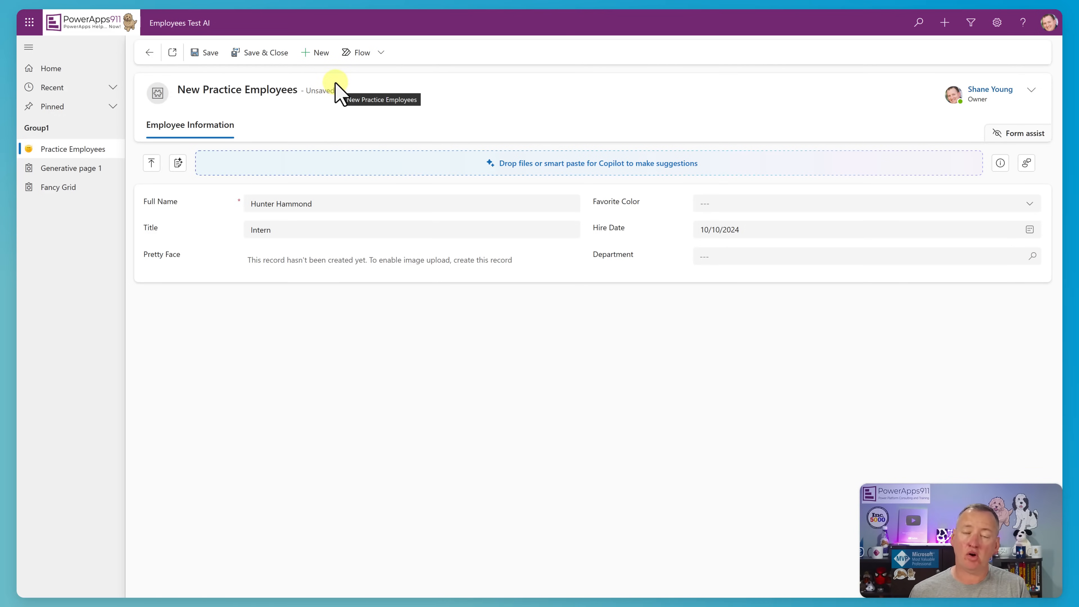
left_click(275, 64)
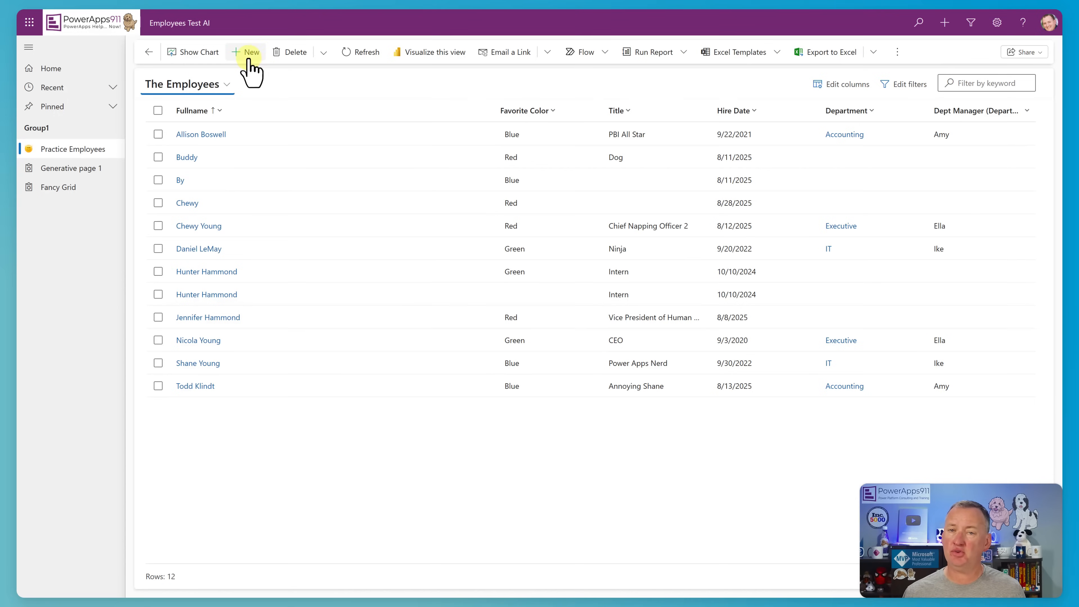
Start a new Practice Employees record and smart paste the August 8, 2025 Notepad message, from its date through the signature, into the form.
left_click(248, 55)
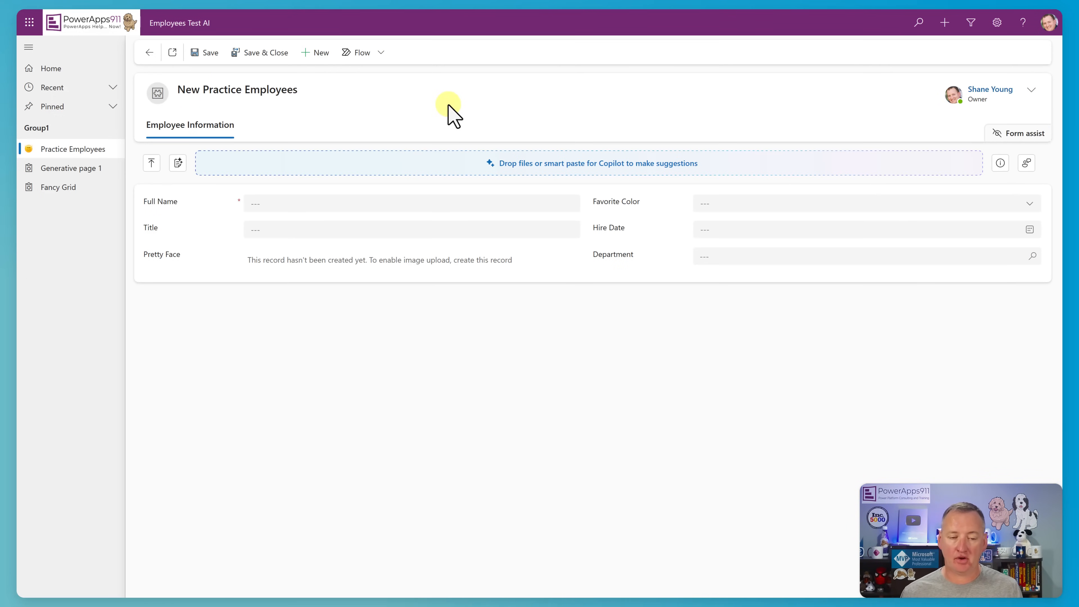
key("alt+Tab")
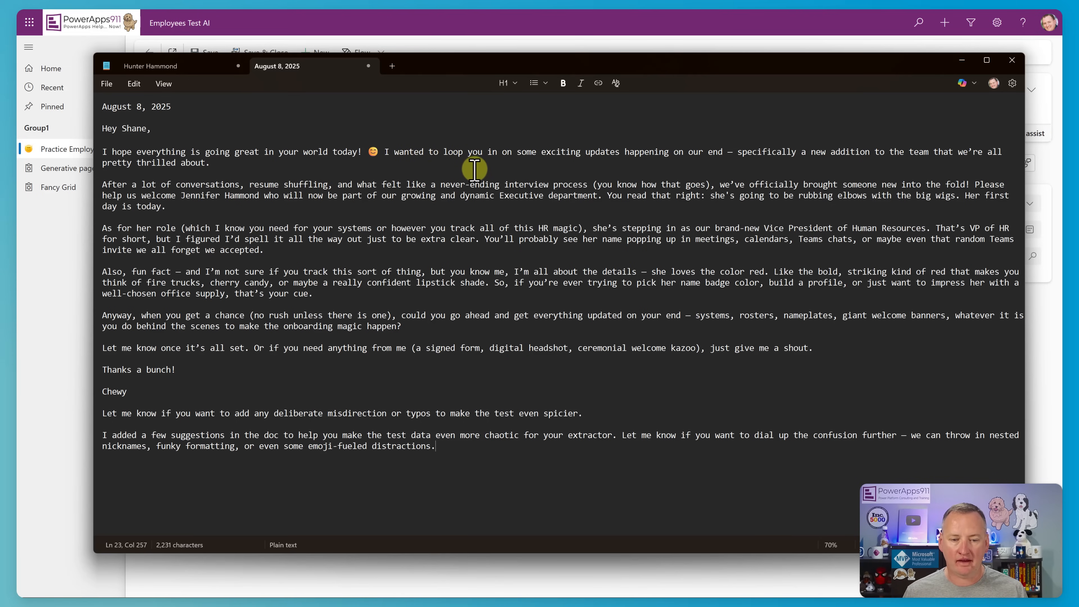
left_click_drag(965, 196, 971, 211)
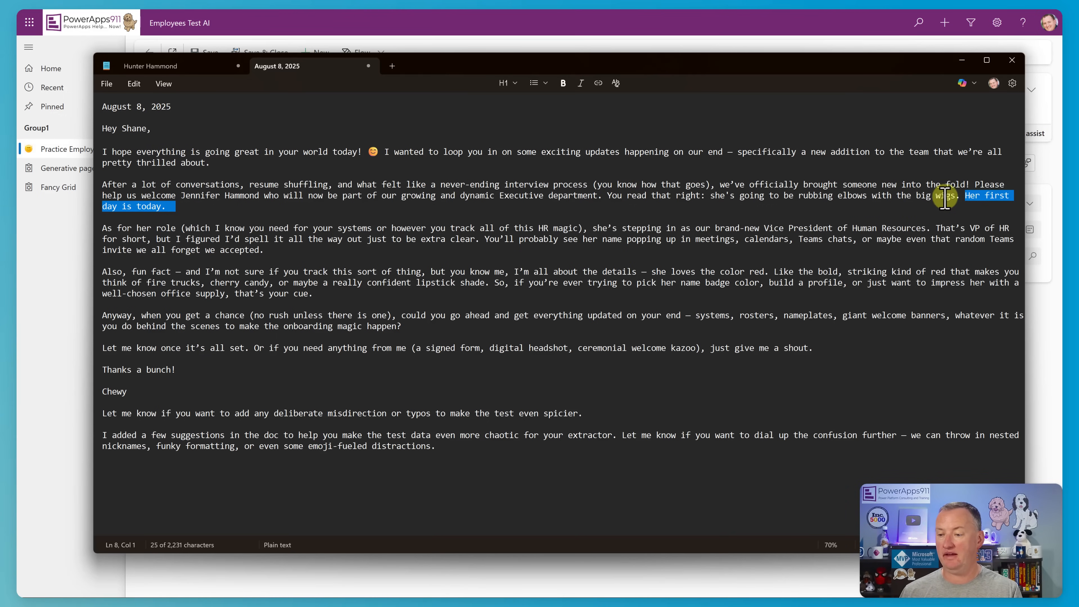
left_click(488, 239)
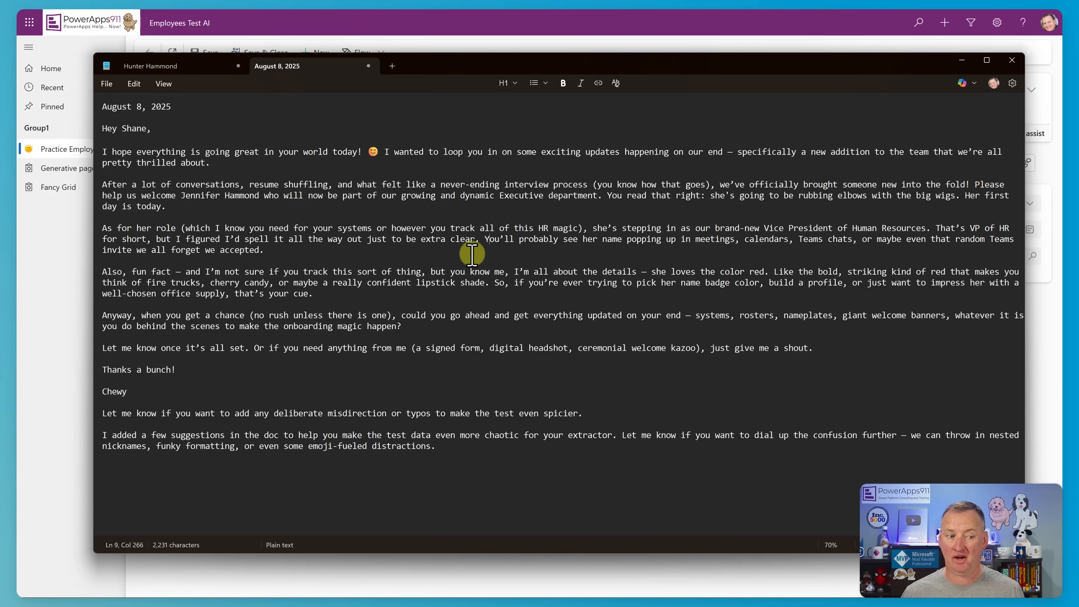
left_click_drag(95, 106, 438, 449)
key("shift+Up")
key("shift+Up")
key("shift+Up")
key("shift+Up")
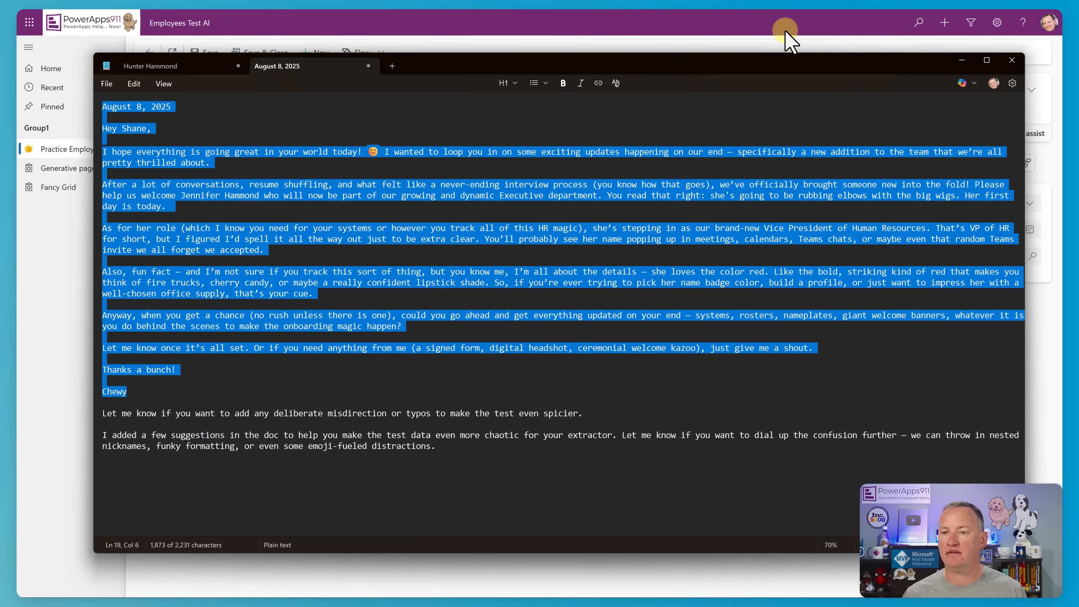
left_click(770, 22)
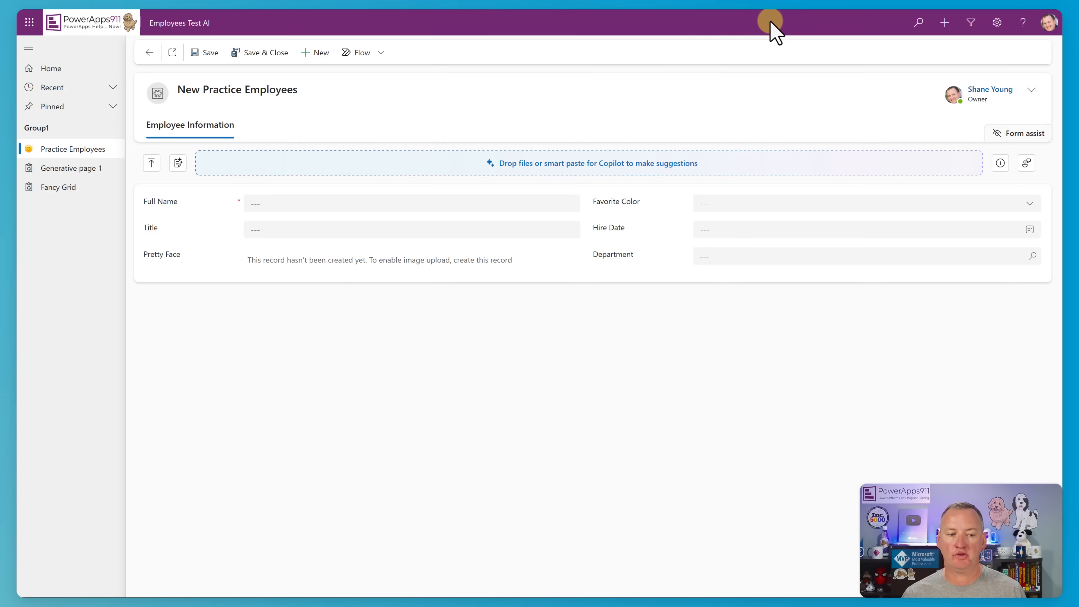
left_click(178, 162)
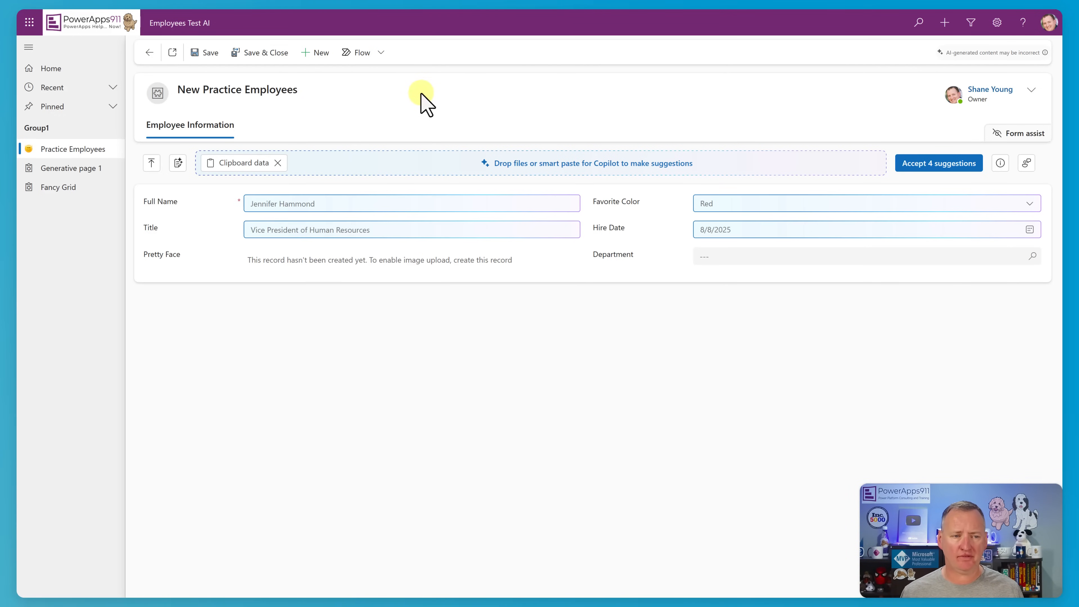
Start a fresh employee record, discarding the suggestions, and capture the August 8, 2025 Notepad message as an image with Snipping Tool.
left_click(321, 54)
left_click(571, 352)
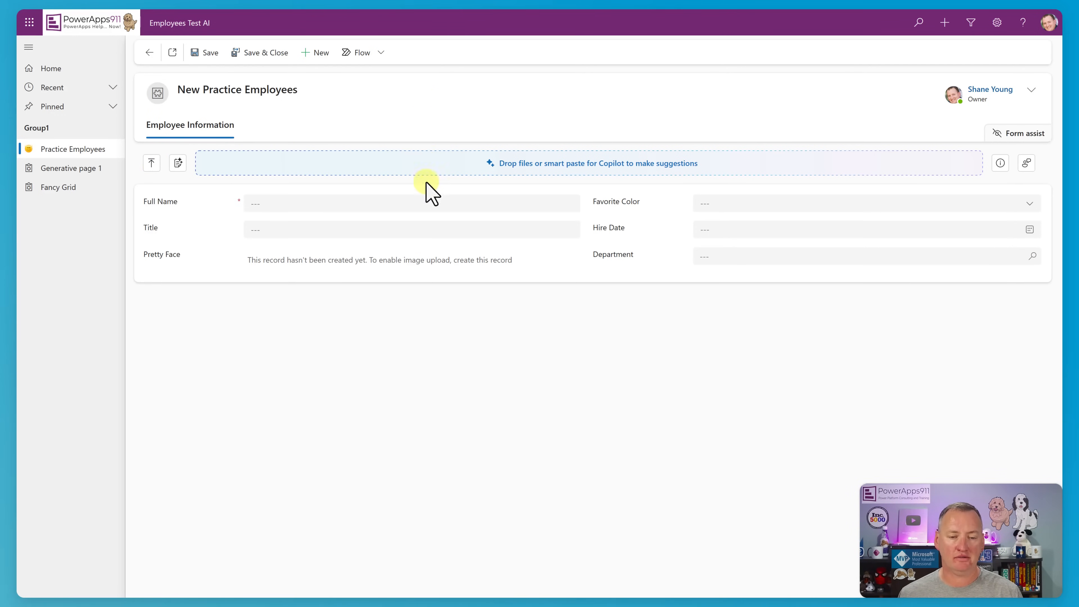
key("alt+Tab")
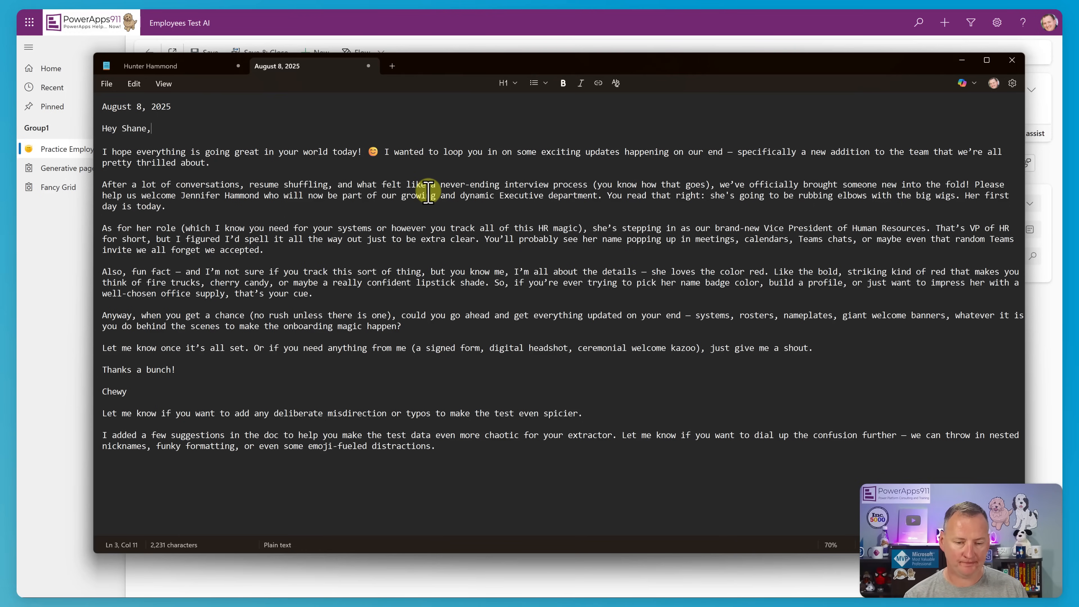
key("super")
type("snipping tool")
key("Return")
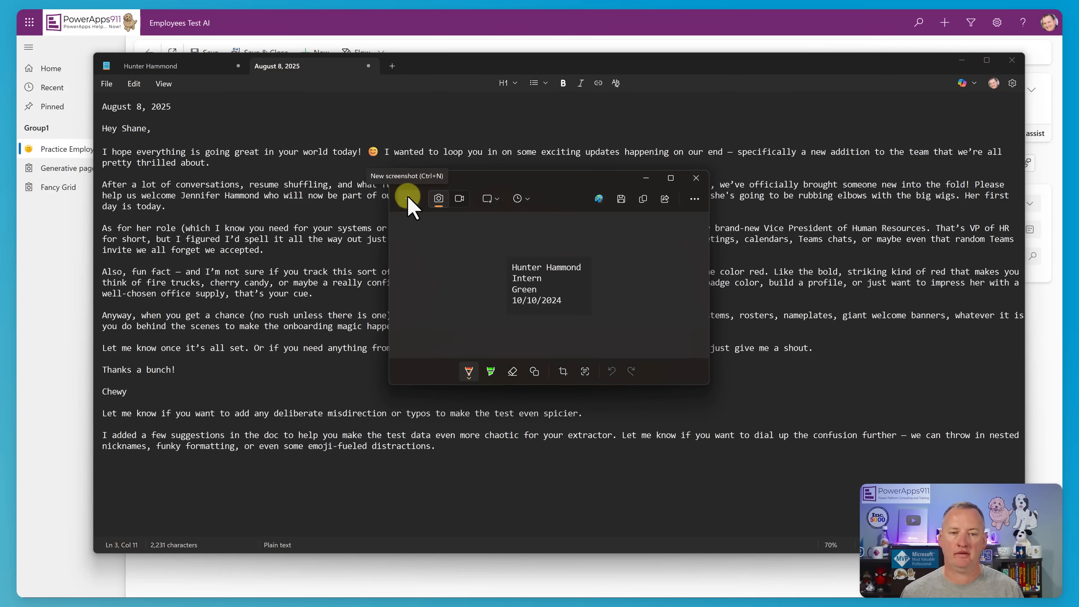
left_click(408, 198)
left_click_drag(97, 97, 1029, 400)
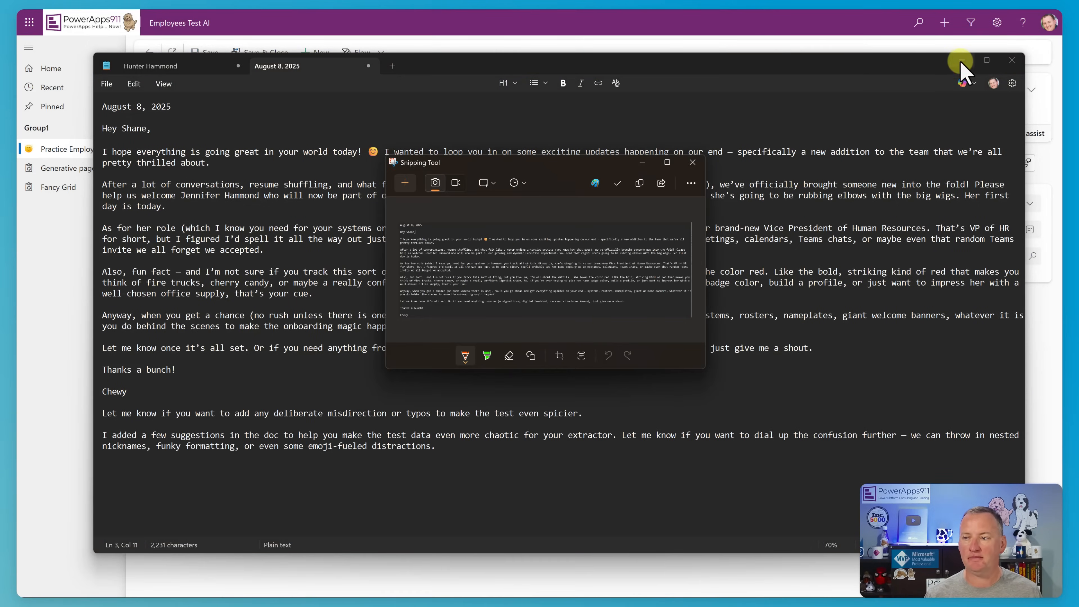
Copy the captured image and smart paste it into the new employee form, and look at the form's file upload picker.
left_click(961, 63)
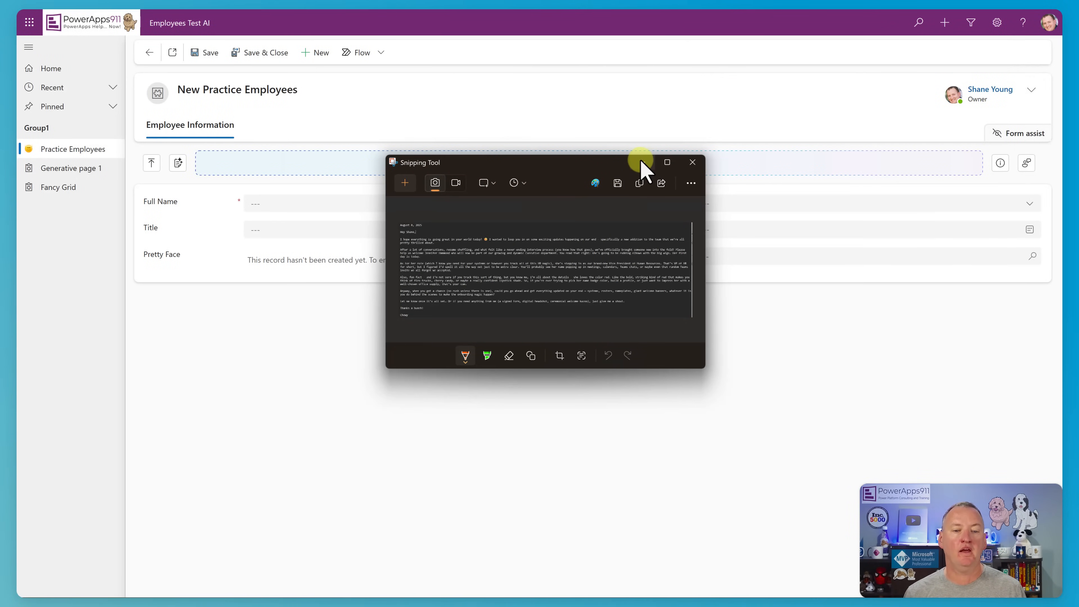
left_click(639, 184)
left_click(642, 163)
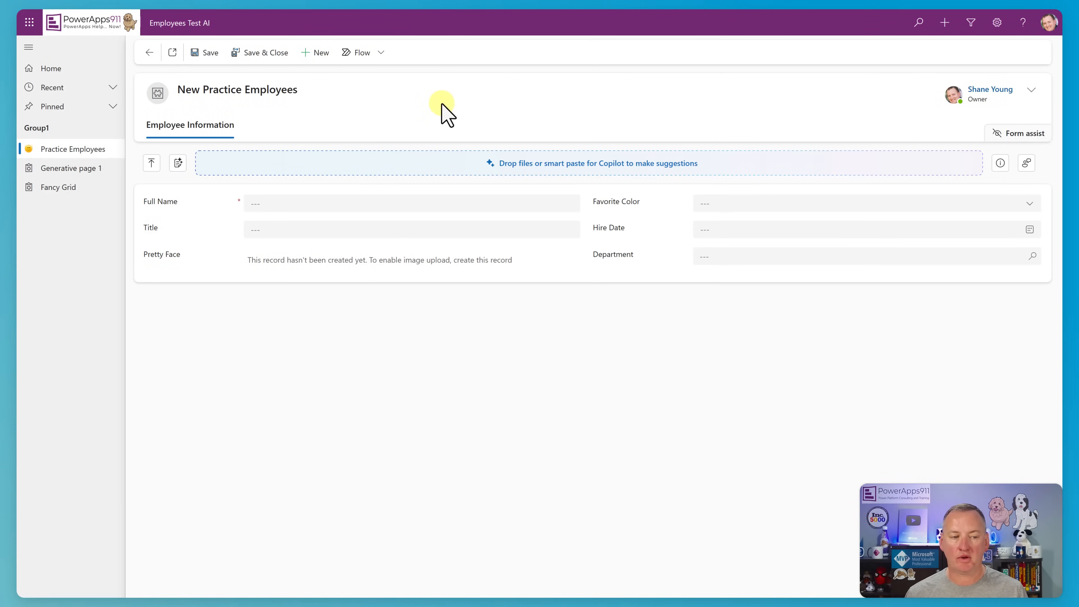
left_click(178, 163)
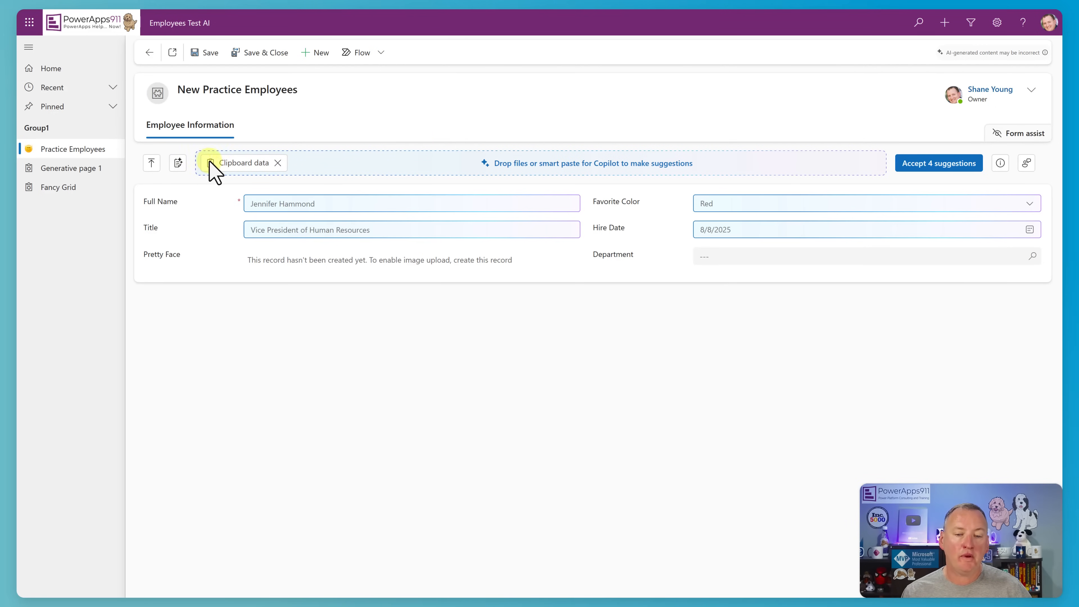
left_click(153, 163)
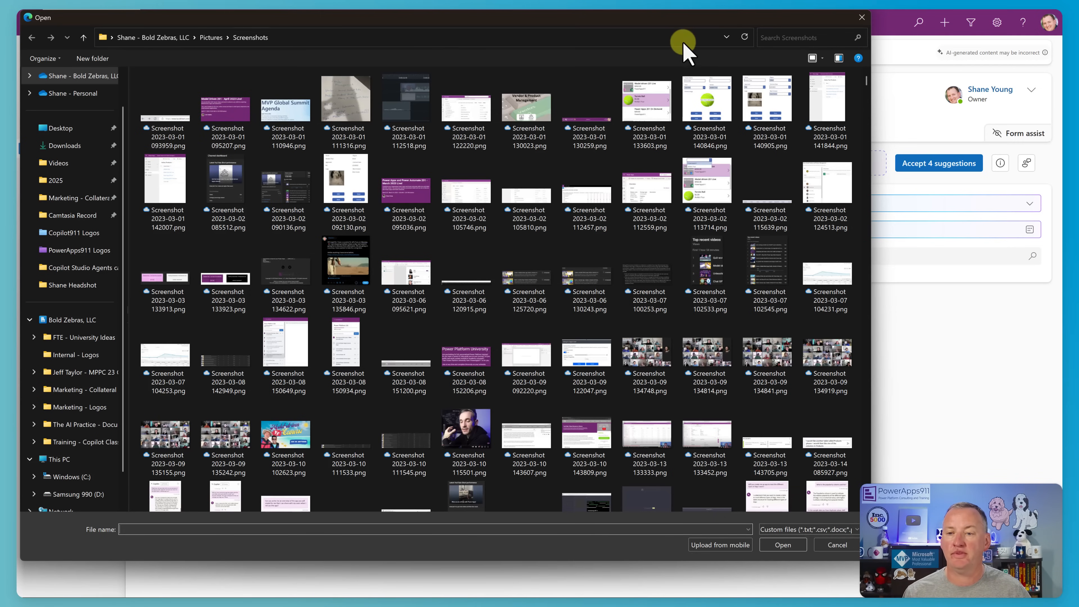
left_click(861, 18)
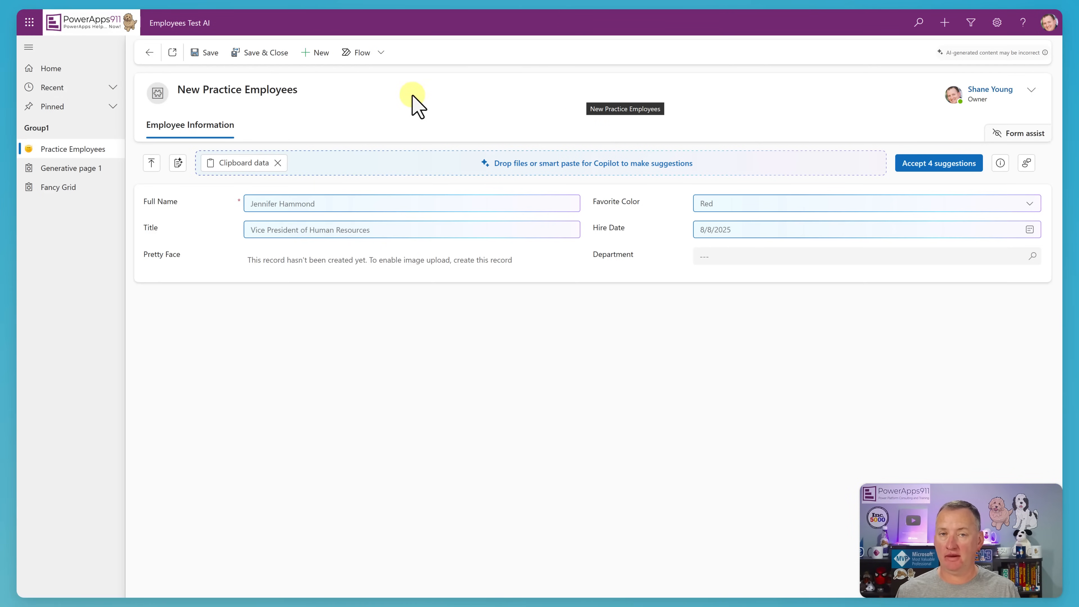
Go to the Fancy Grid page, discarding the suggestions, and examine its inline row editing and new employee dialog.
left_click(79, 188)
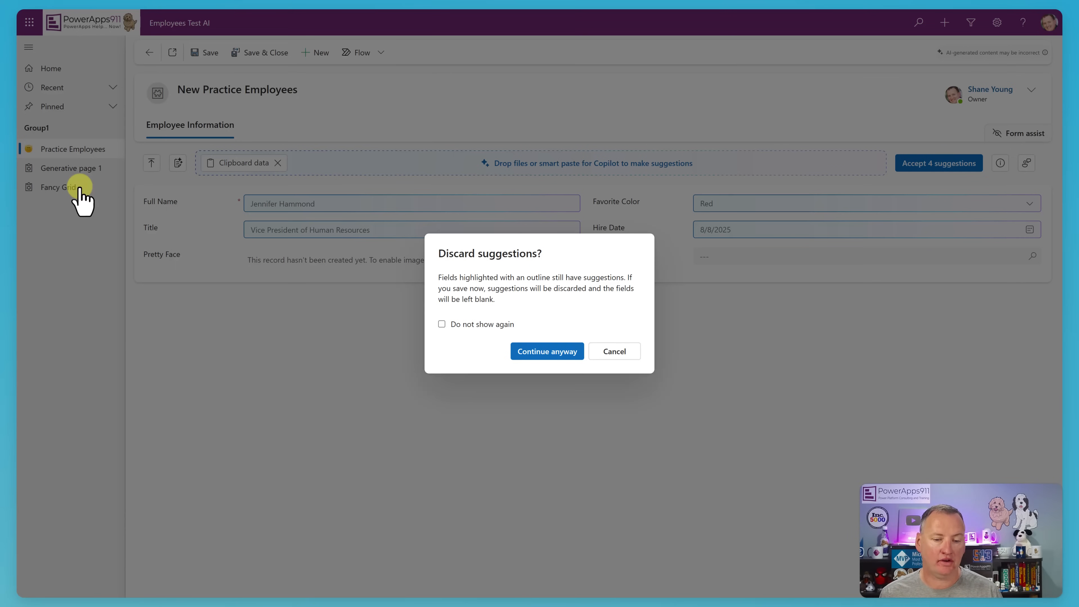
left_click(548, 353)
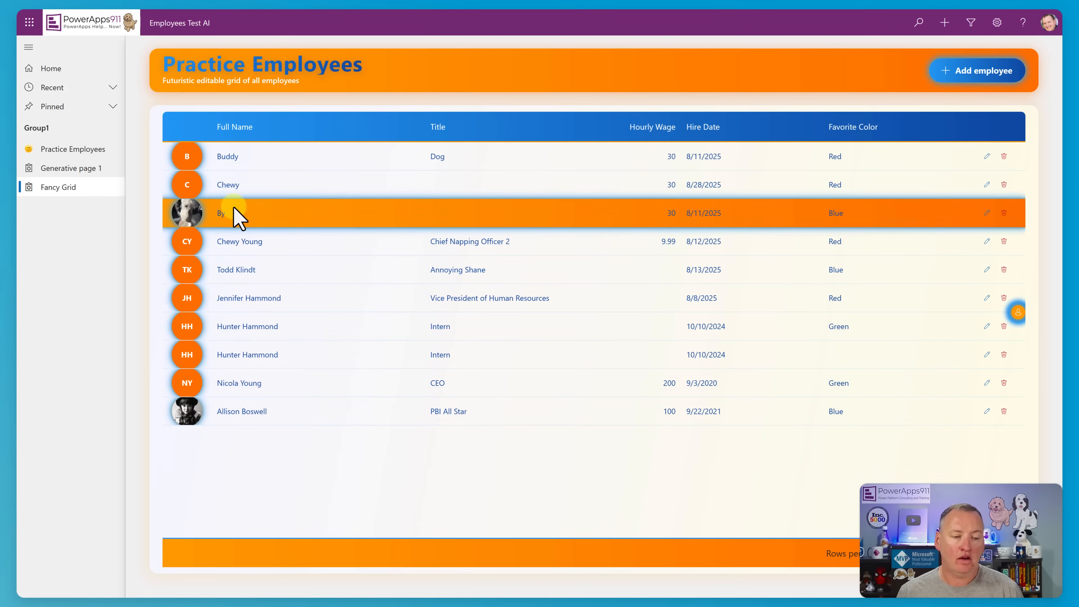
left_click(987, 212)
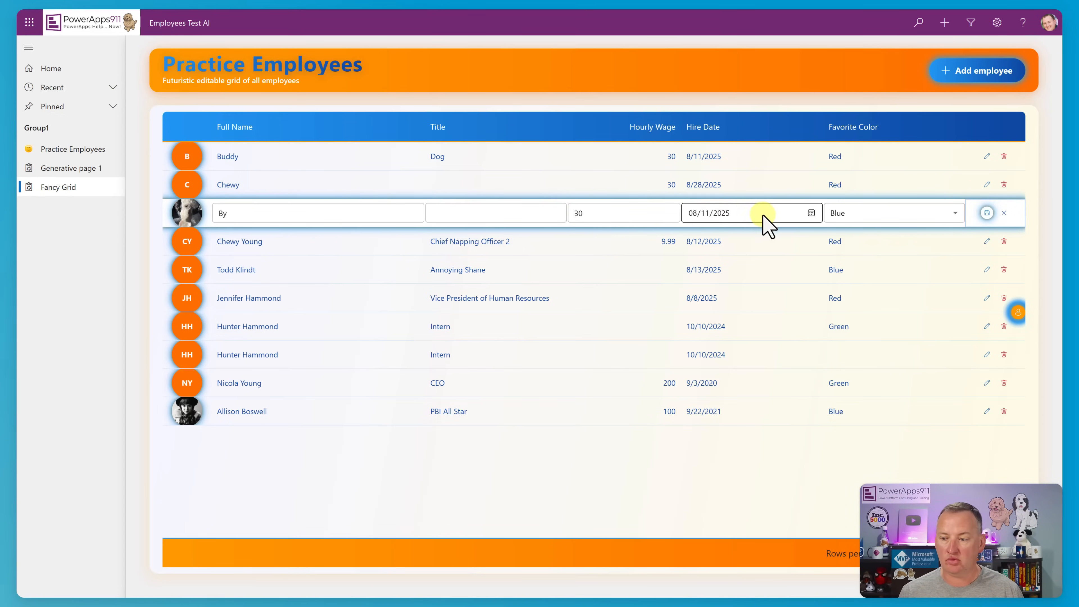
left_click(981, 79)
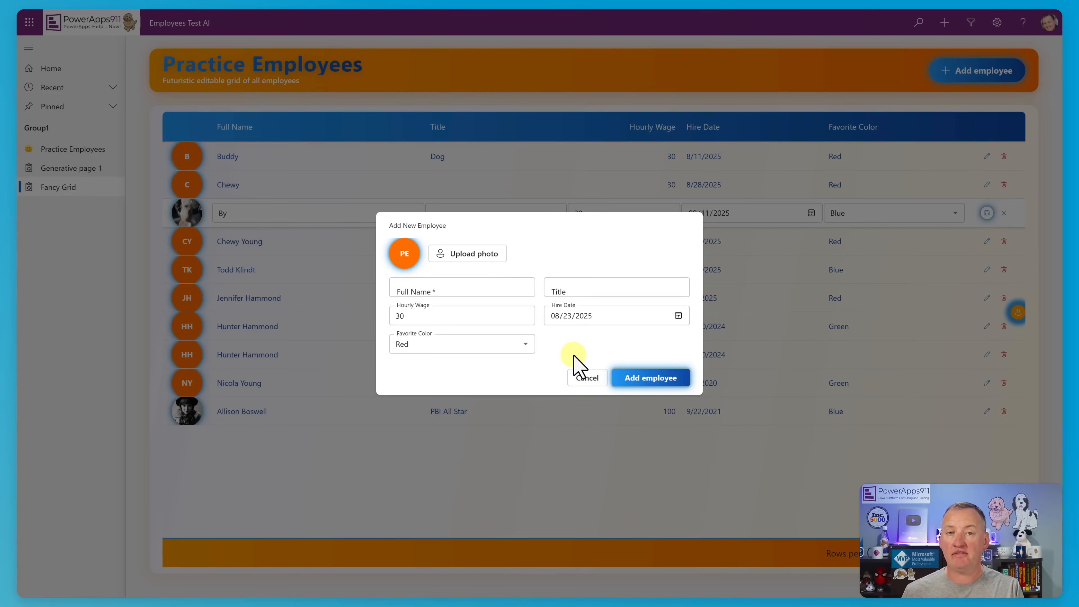
left_click(584, 379)
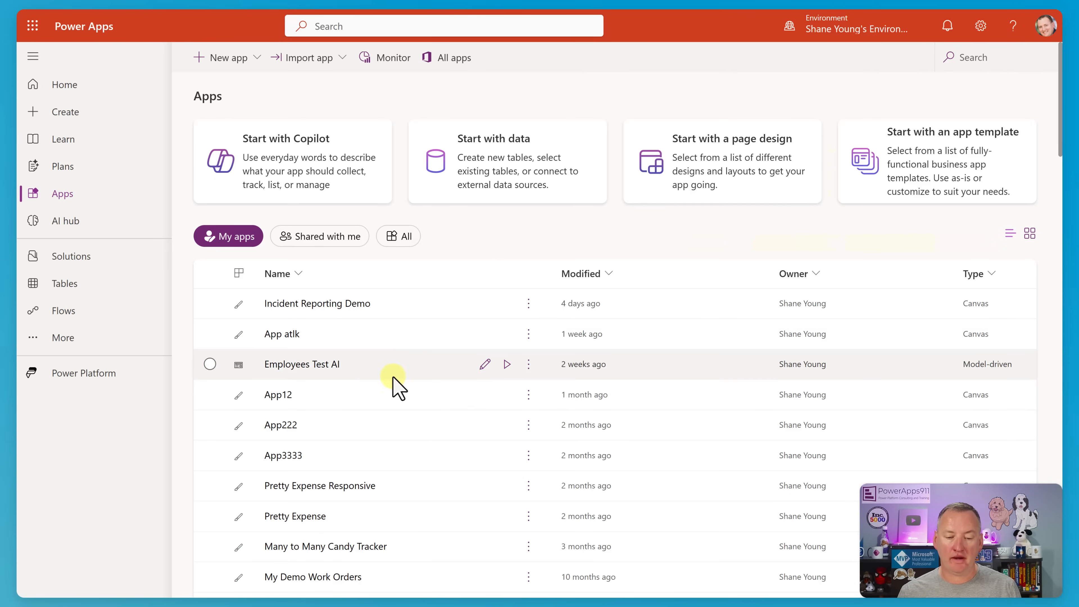
In Power Apps, open the Employees Test AI app for editing and add a page created from a description.
left_click(484, 369)
left_click(485, 365)
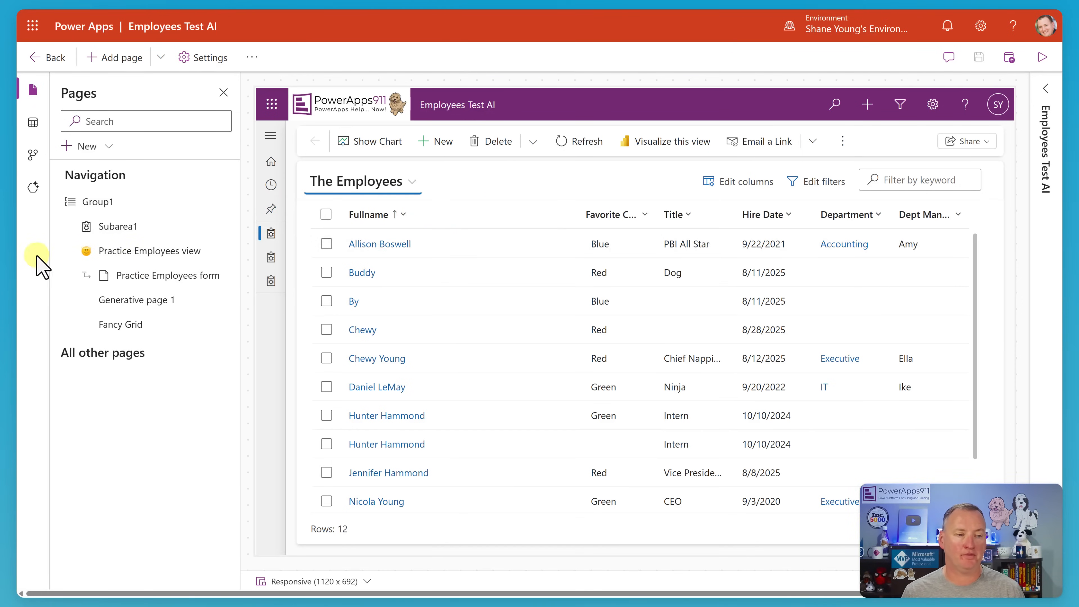
left_click(161, 59)
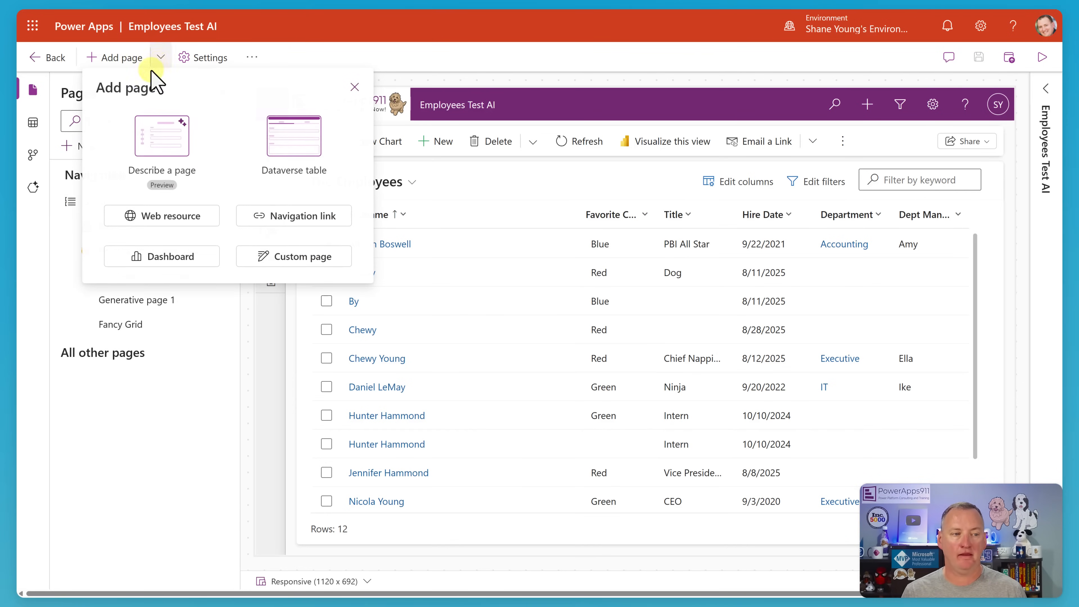
left_click(162, 167)
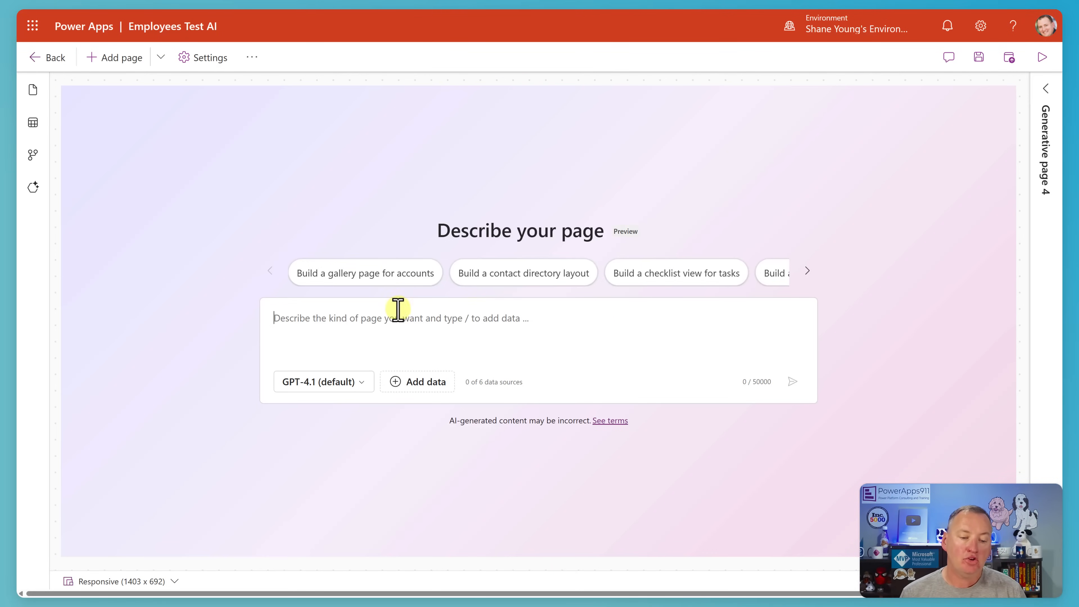
Set the generative page's model to GPT-5.0 and place the cursor in the page description.
left_click(361, 382)
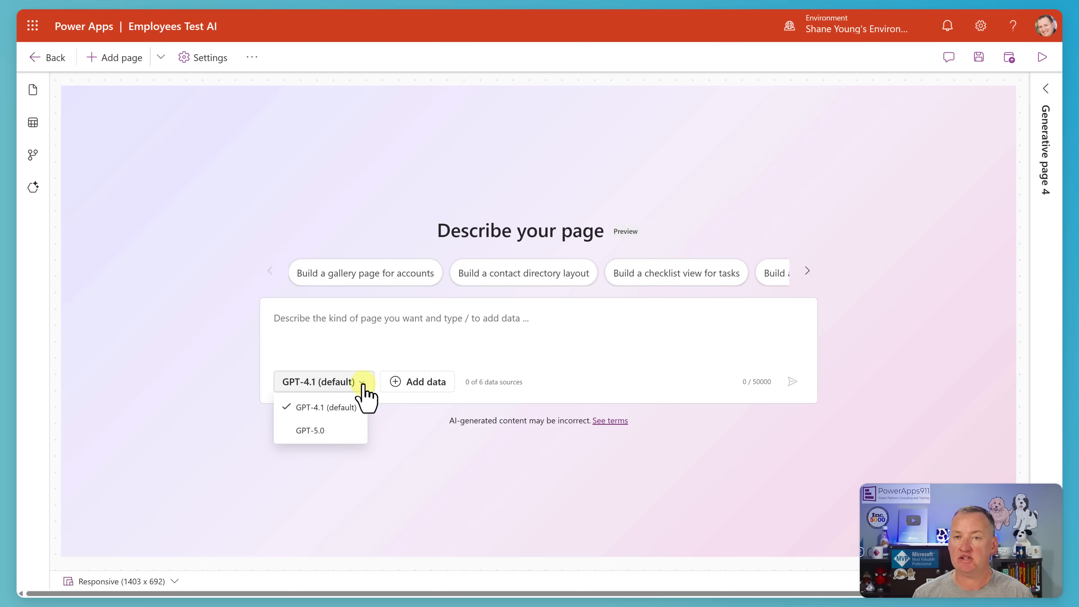
left_click(345, 431)
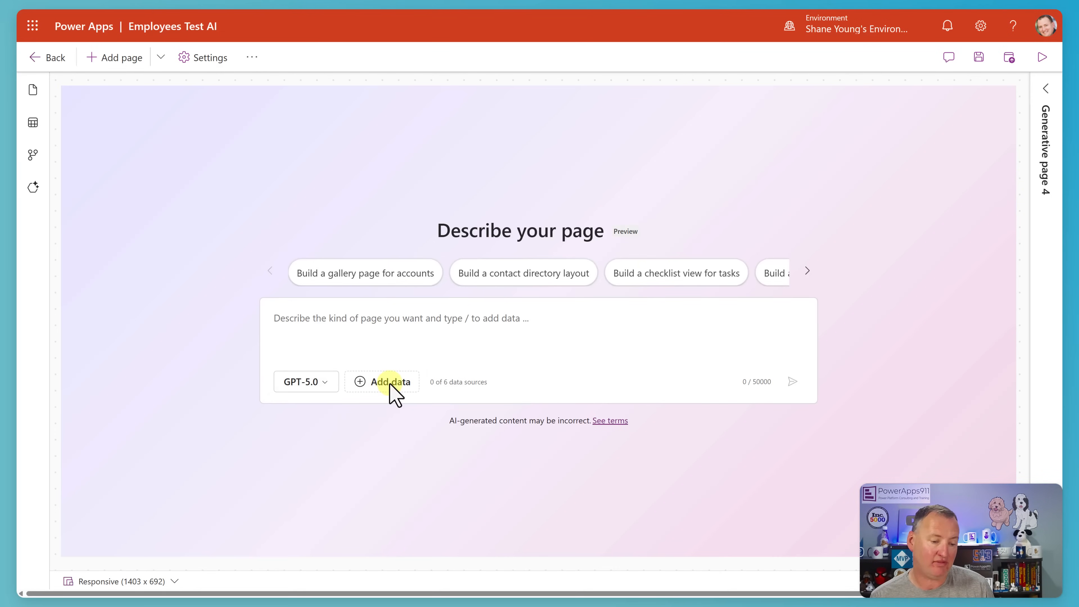
left_click(526, 334)
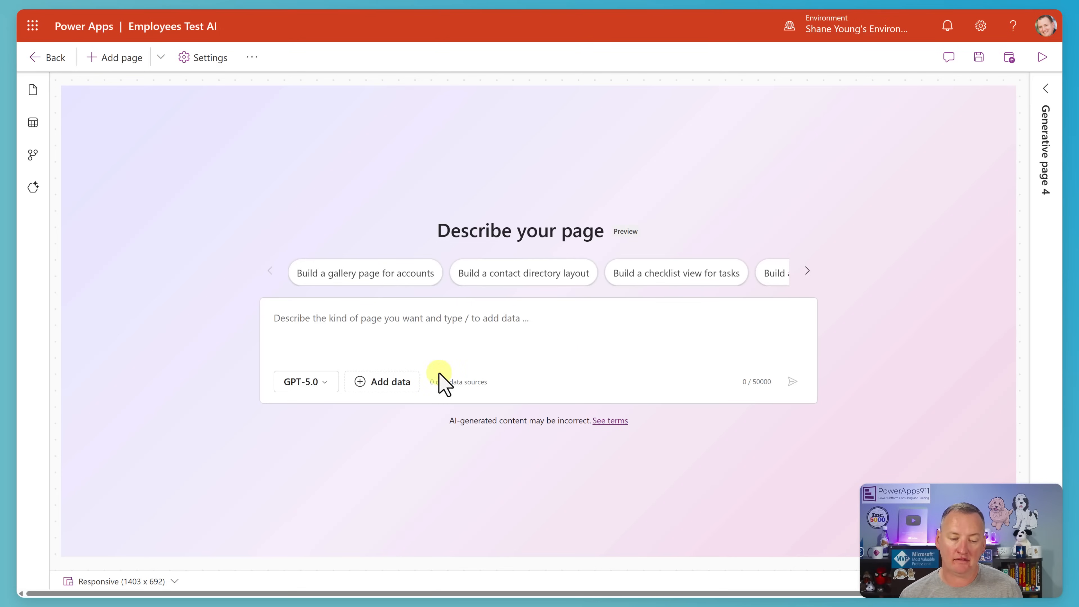
Generate the page from "Create a page to let users add tasks, show them in a gallery, and then use drag and drop to reorder them.".
left_click(386, 382)
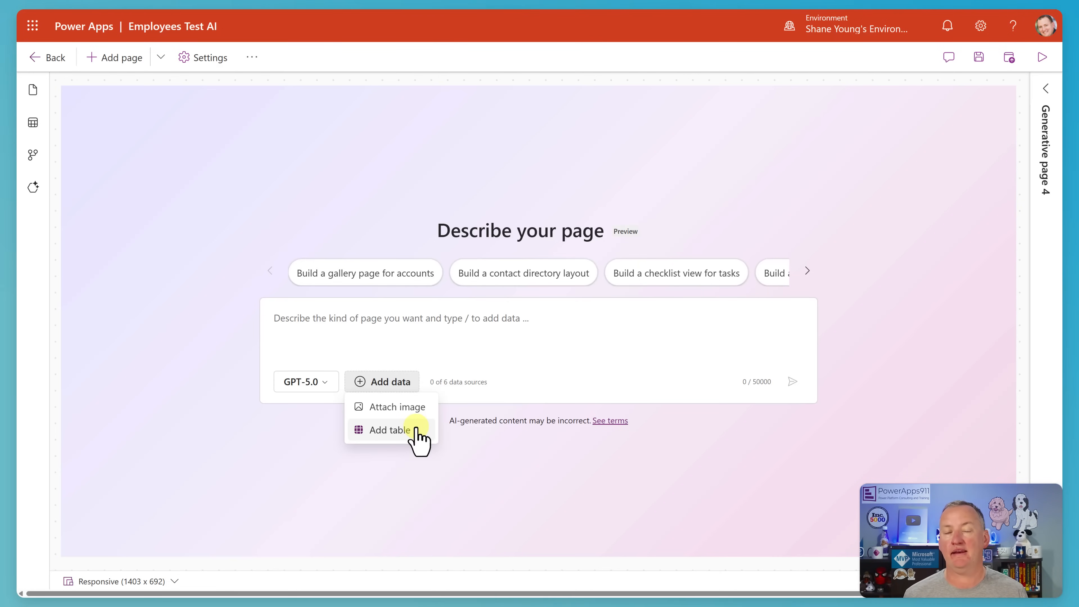
left_click(482, 333)
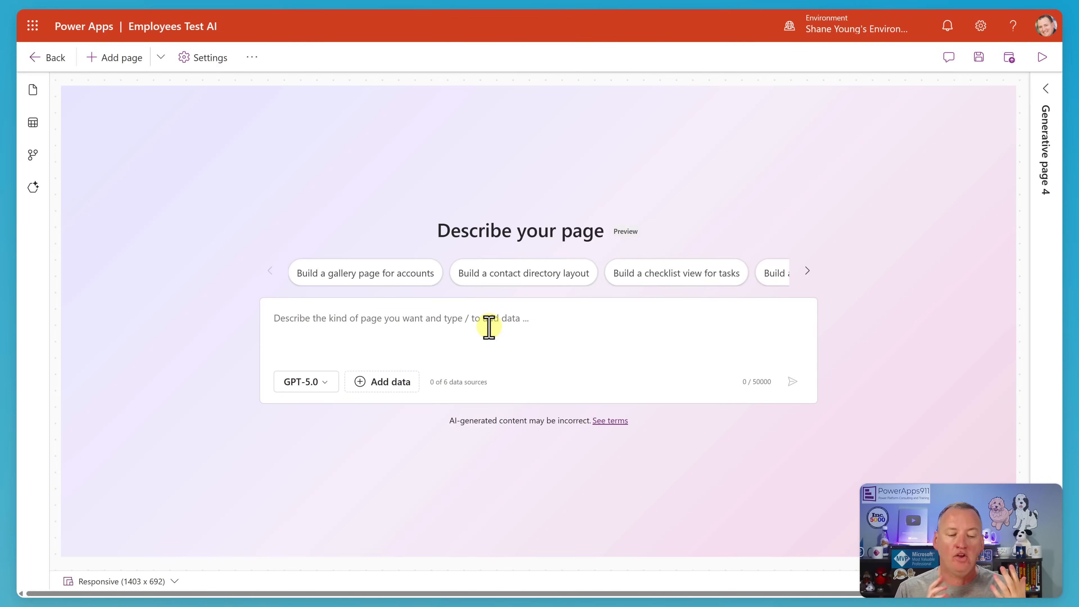
type("Create a page to let users add tasks, show them in a gallery, and then use drag and drop to reorder them.")
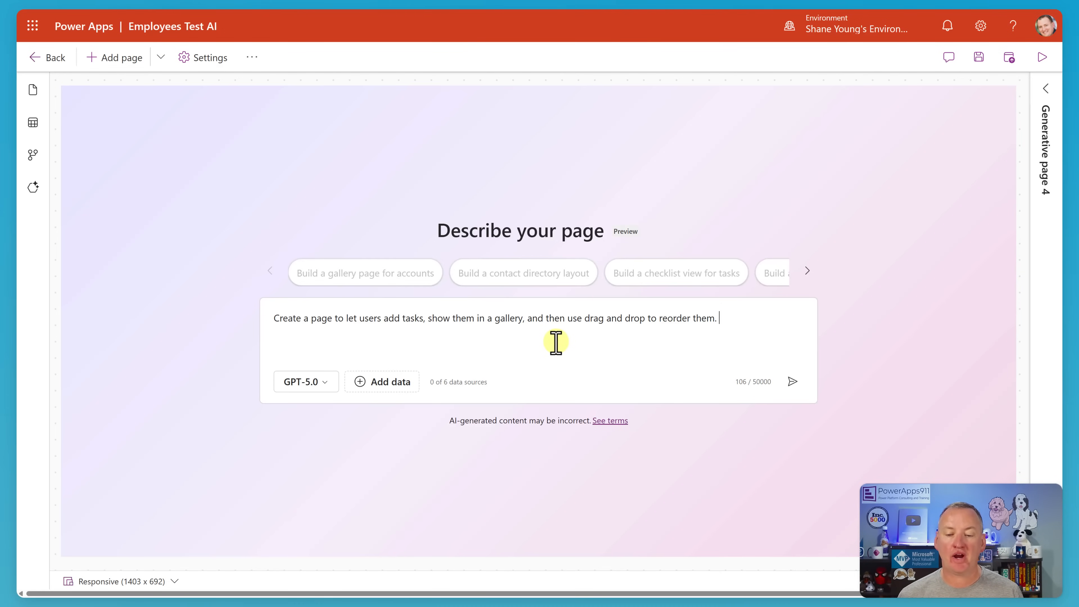
left_click(792, 381)
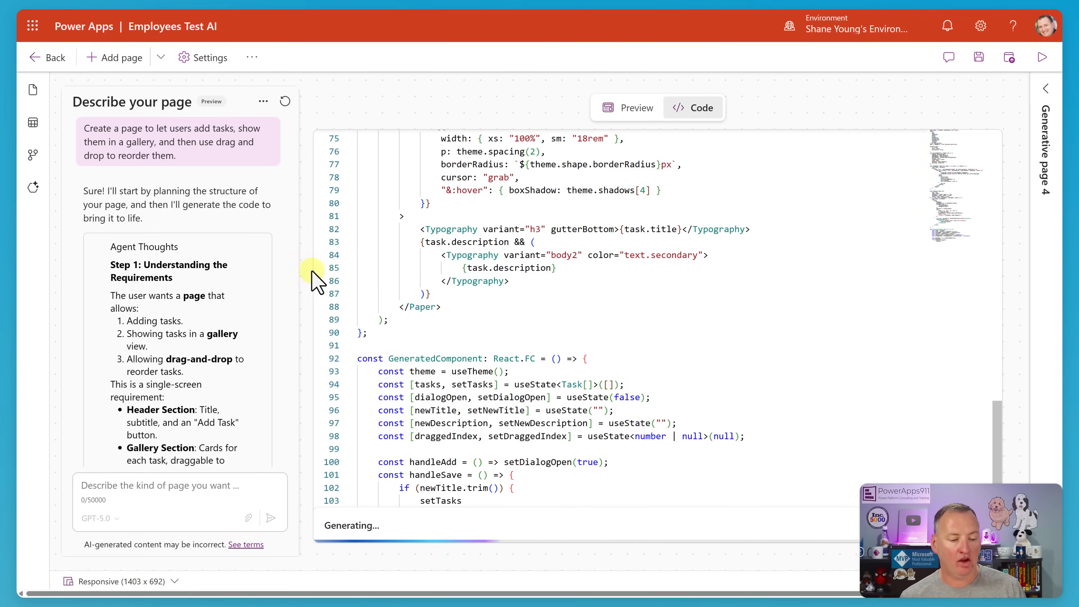
scroll(238, 264, "down", 3)
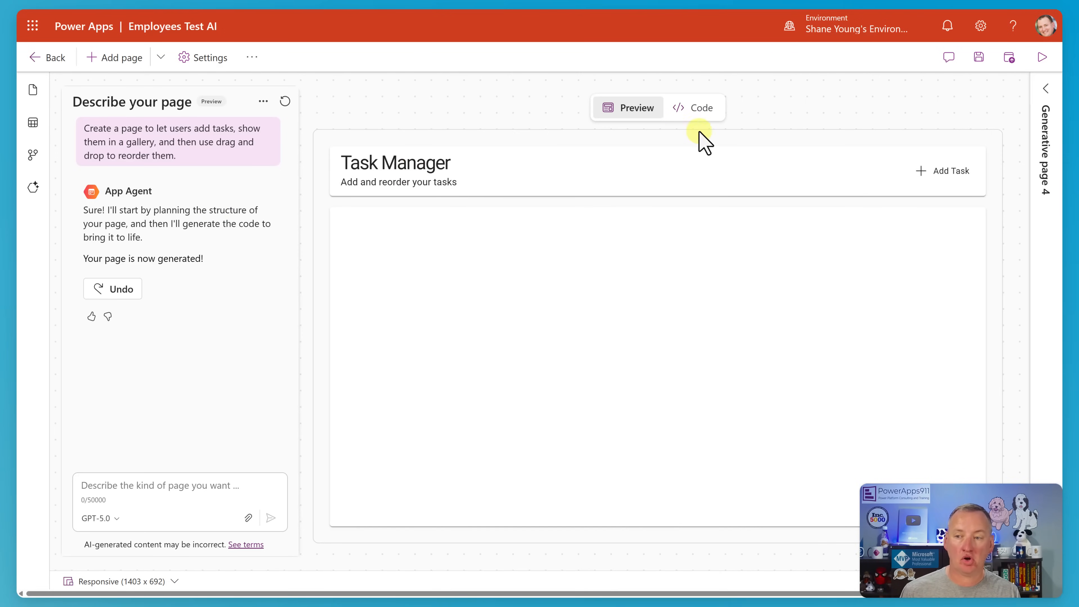
Add a task titled "Eat lunch" with the description "Because I am hunry" in the Task Manager preview.
left_click(951, 170)
left_click(453, 285)
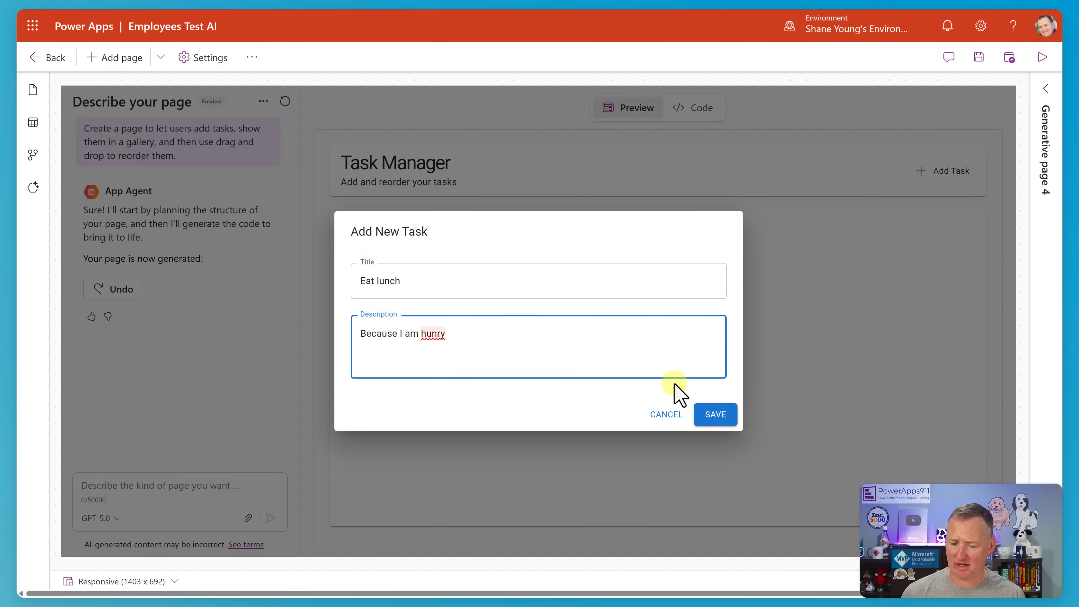
left_click(714, 413)
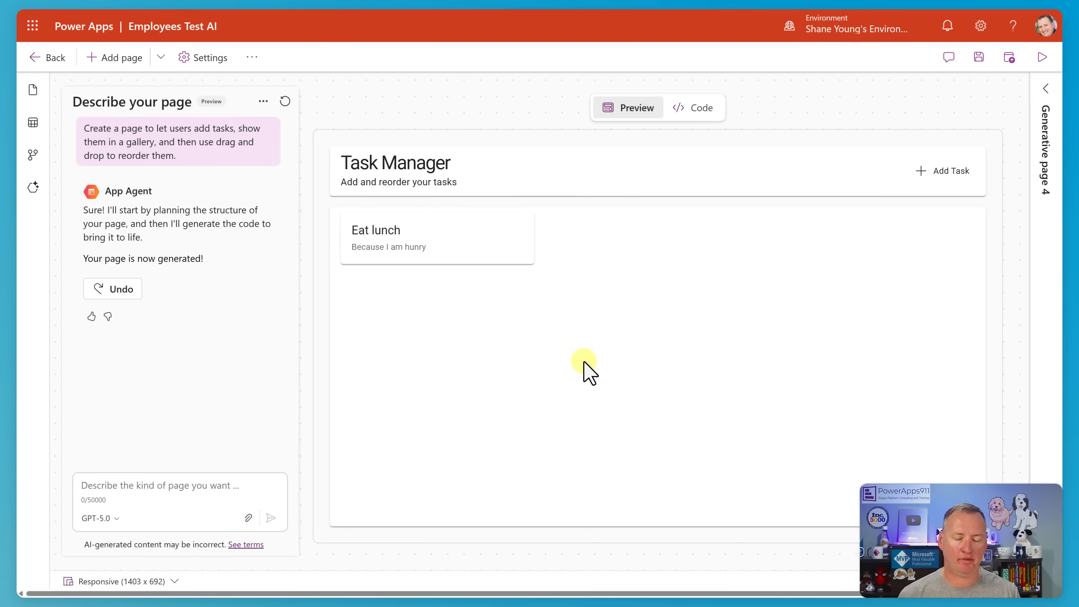
Add the tasks "Take a nap" with description "Cause my belly is full" and "Take out the trash" with description "It stinks".
left_click(943, 173)
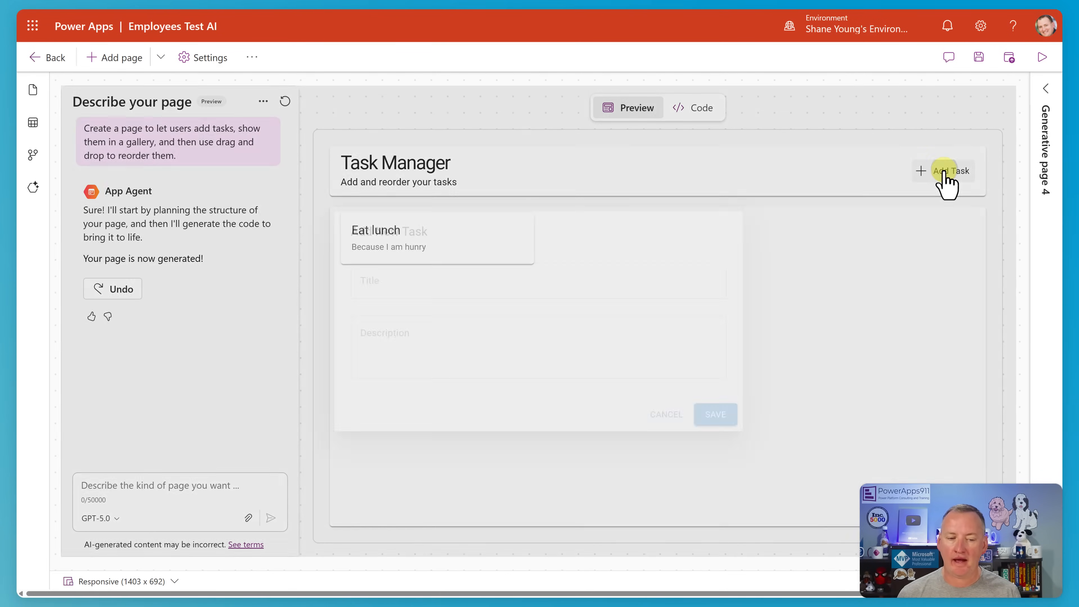
left_click(456, 272)
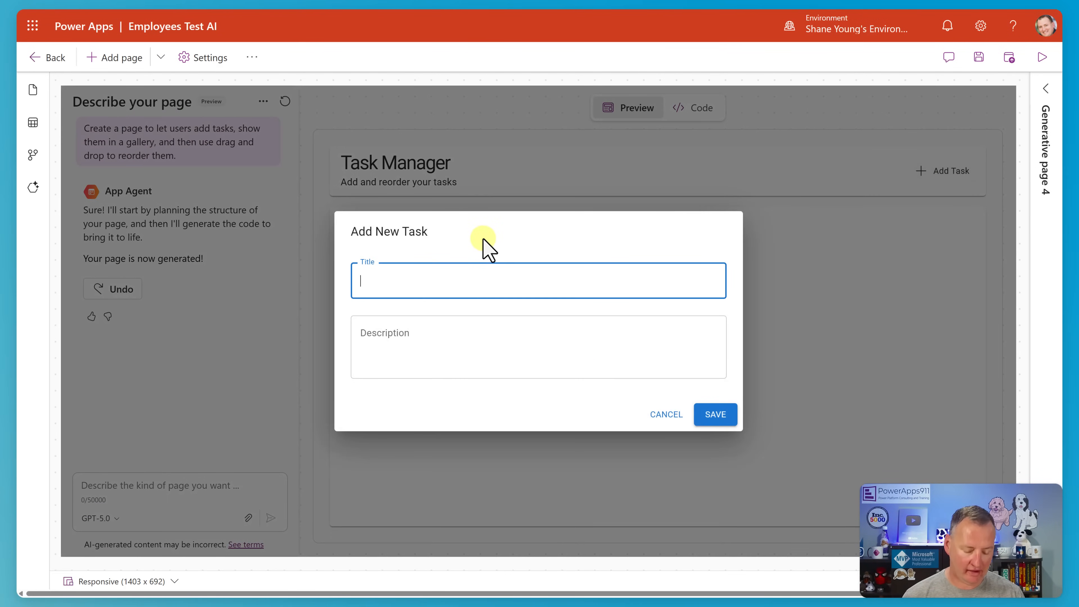
type("Take a nap")
key("Tab")
type("Cause my belly is full")
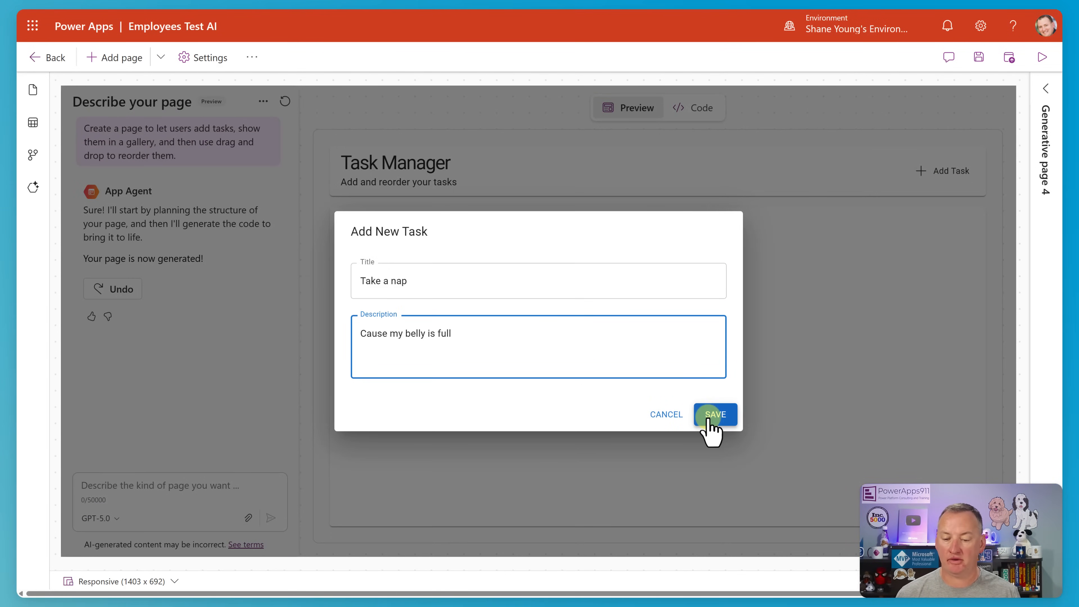
left_click(710, 416)
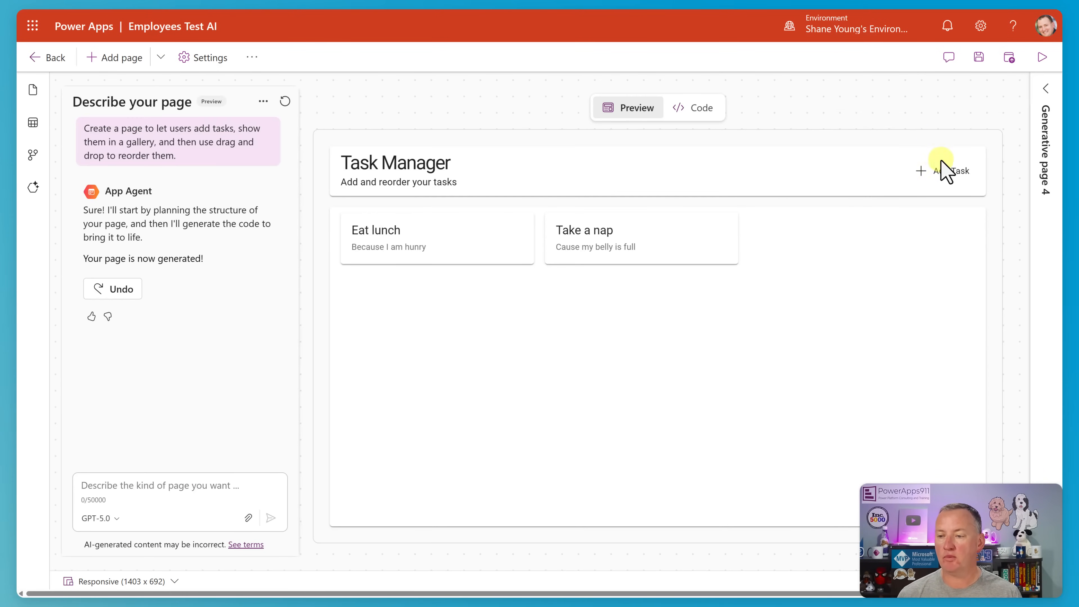
left_click(947, 178)
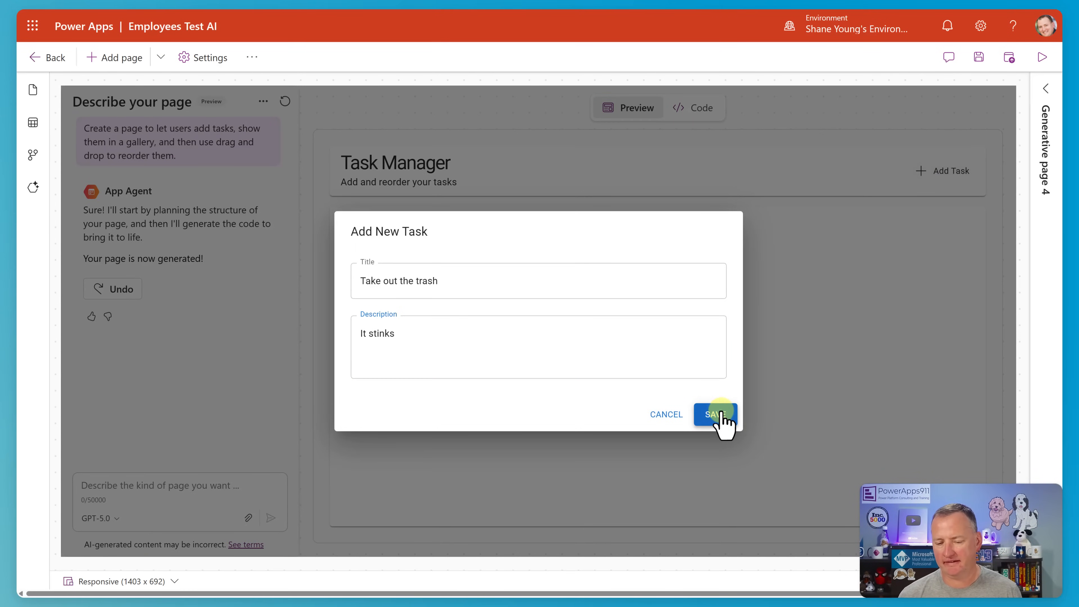
left_click(718, 414)
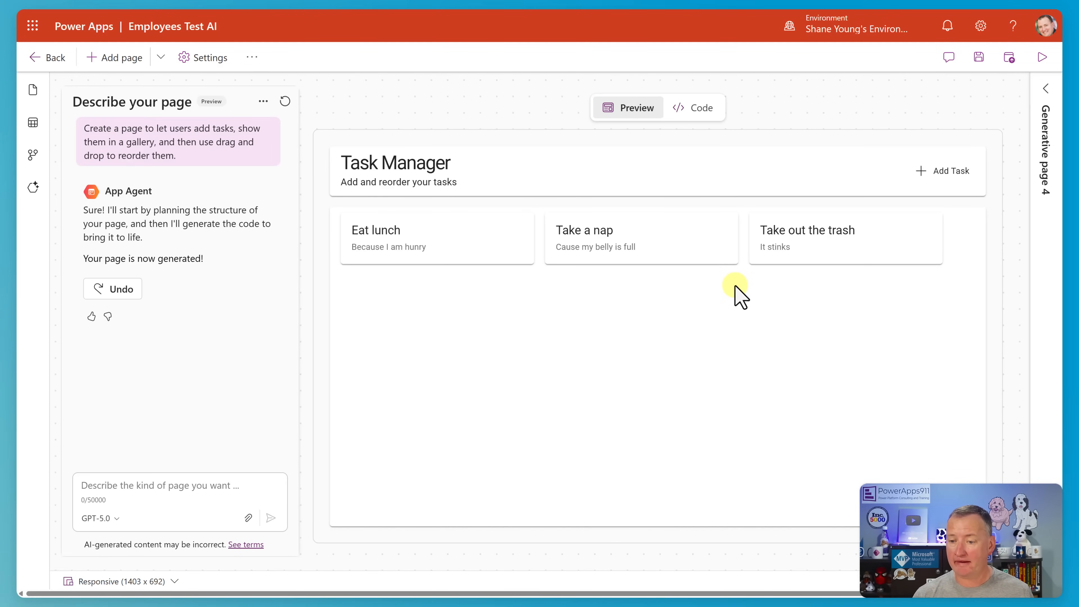
Reorder the task cards in the gallery to Take out the trash, Take a nap, Eat lunch.
left_click_drag(831, 241, 934, 279)
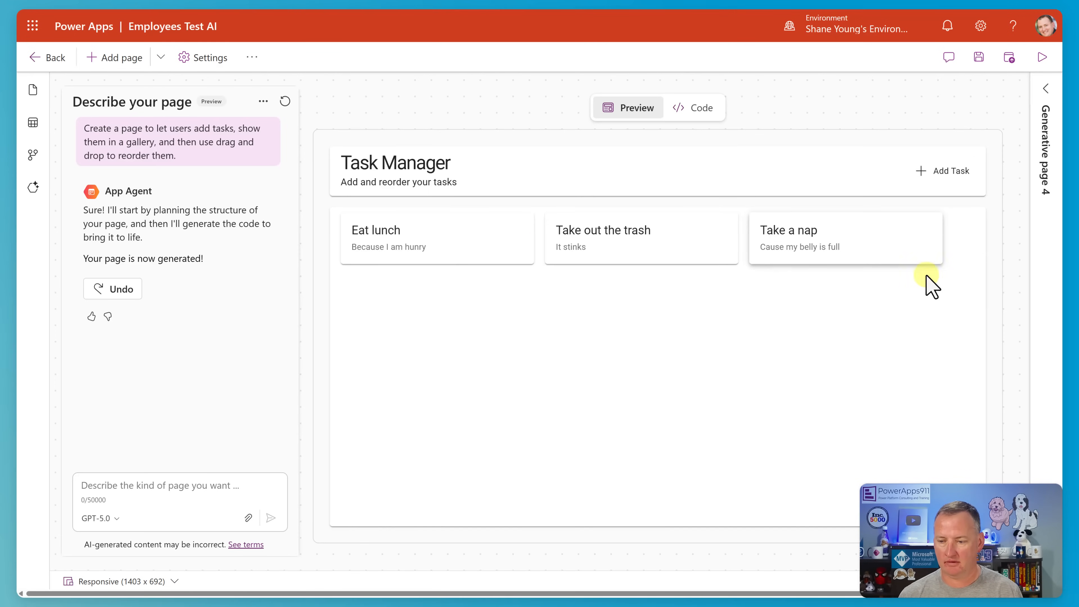
left_click_drag(414, 241, 746, 238)
left_click_drag(862, 236, 547, 237)
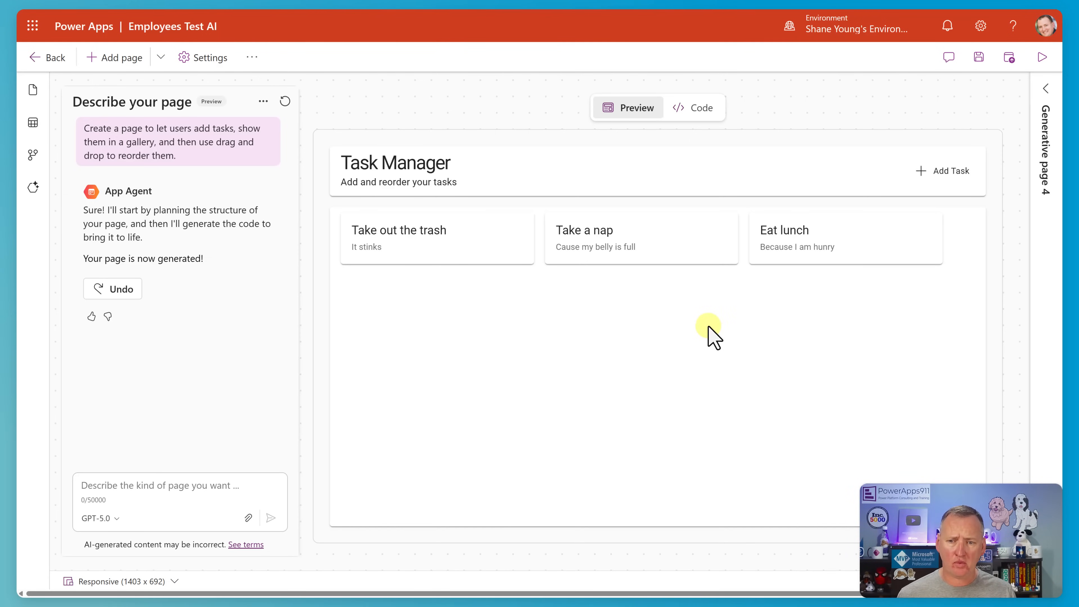
Examine the generated code behind the Task Manager page and return to the page preview.
left_click(702, 109)
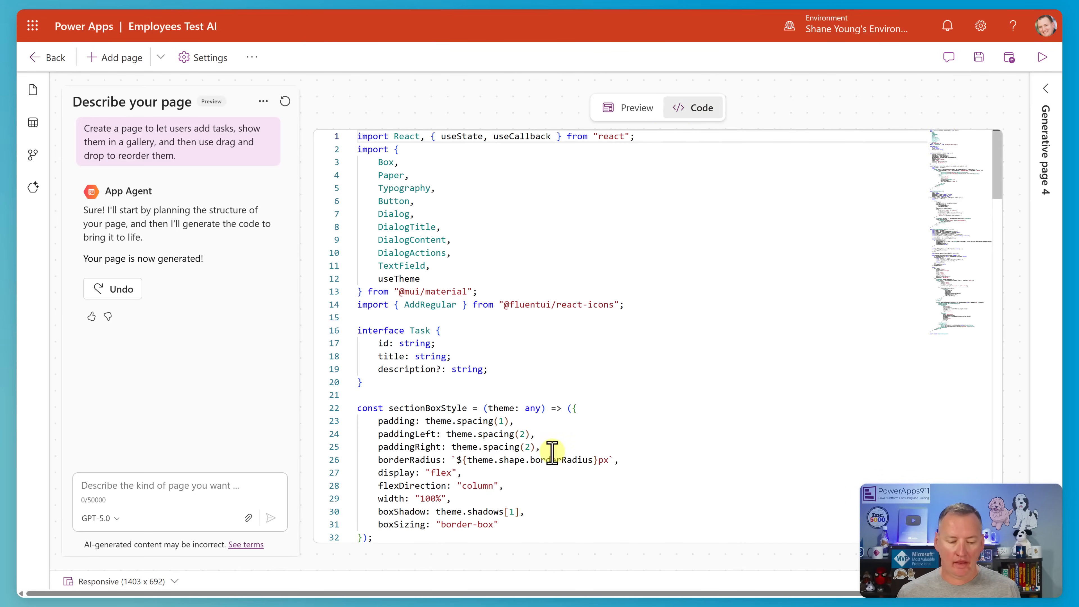
left_click_drag(997, 181, 903, 173)
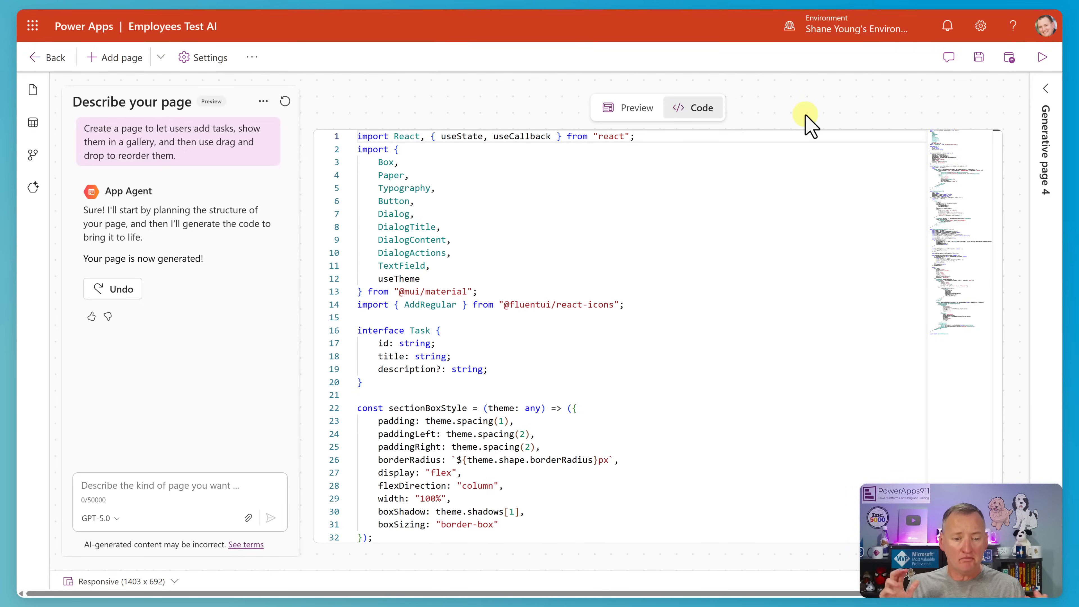
scroll(580, 272, "down", 3)
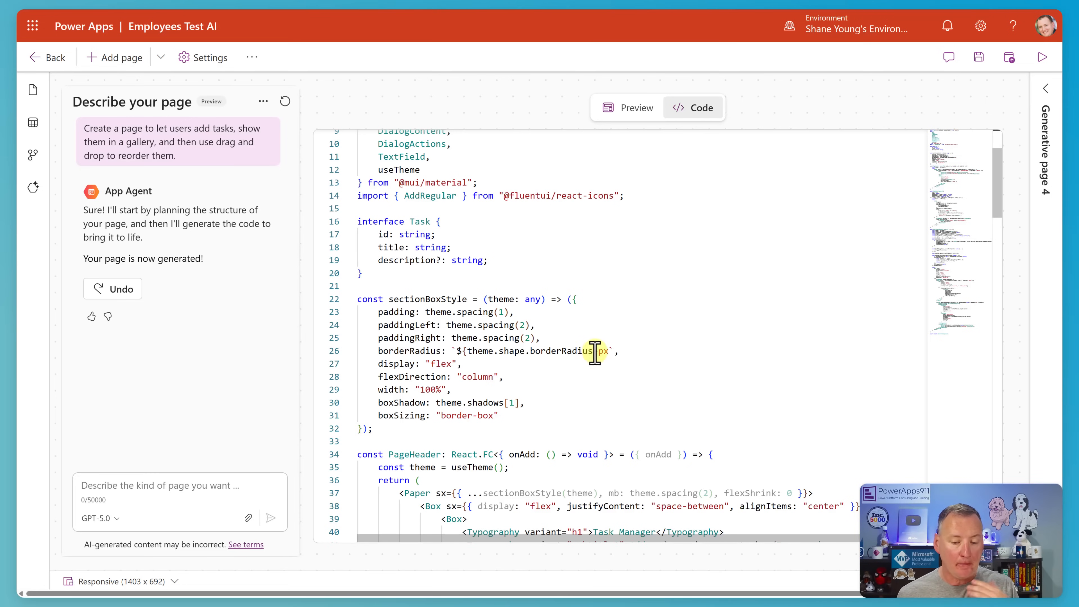
scroll(602, 317, "down", 3)
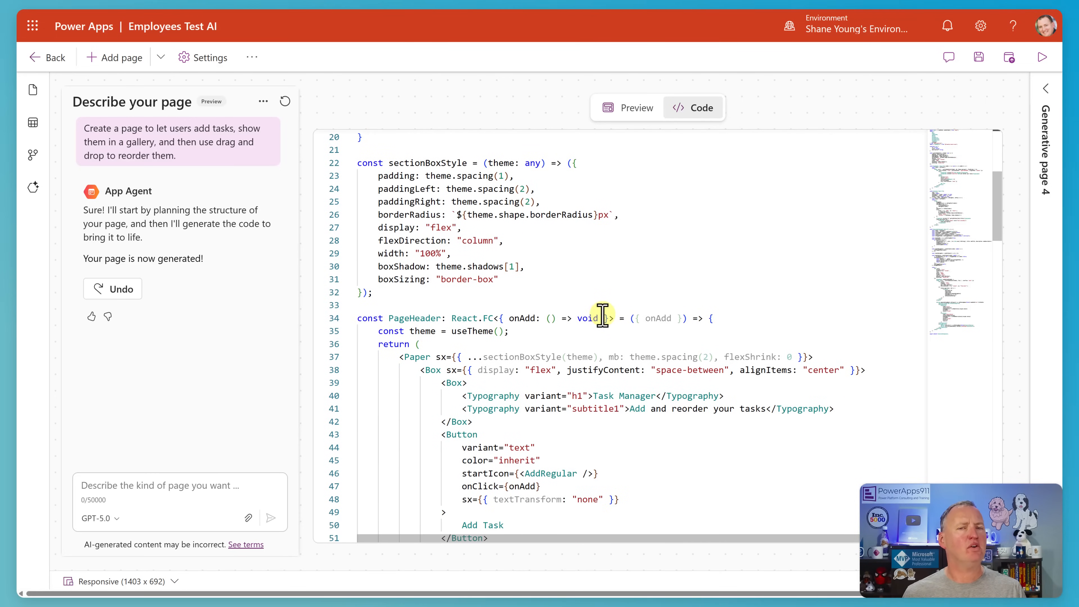
scroll(611, 301, "up", 5)
scroll(618, 293, "up", 1)
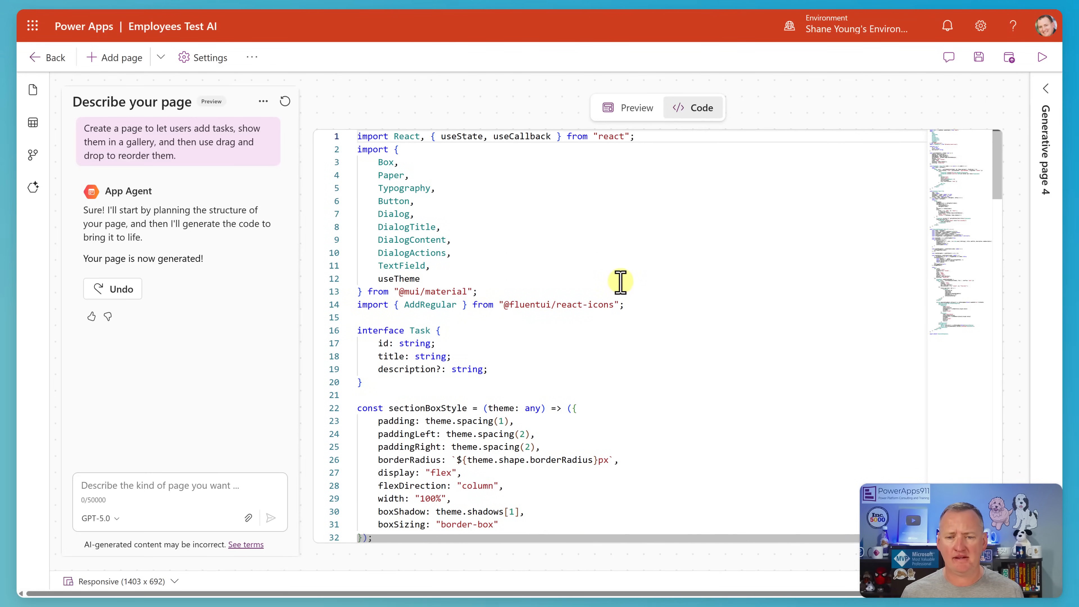
left_click(632, 112)
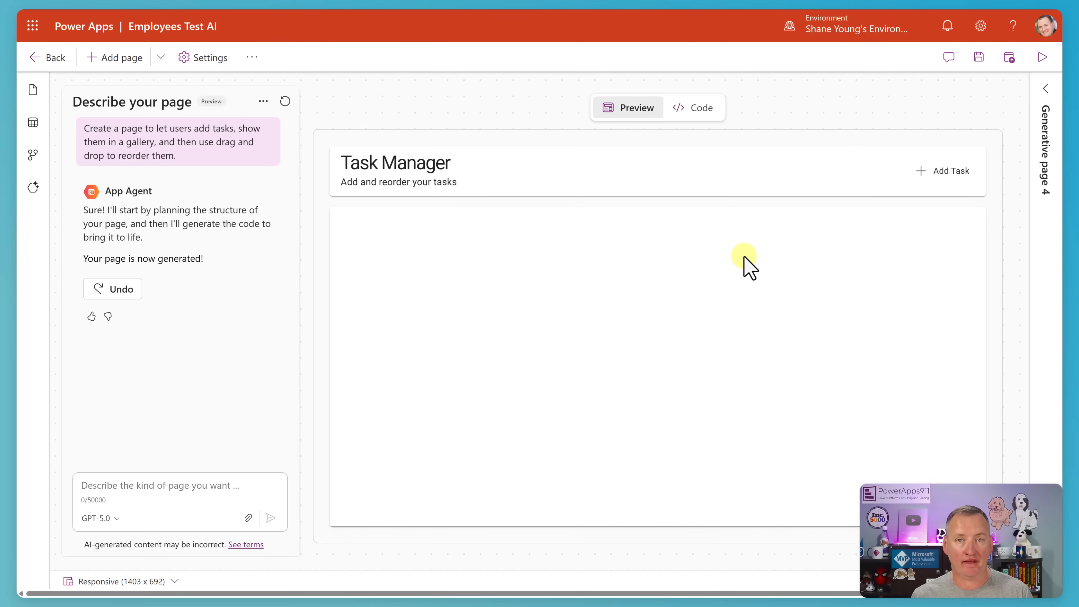
Send the agent "That is great, will you add the ability to edit a task after it has been saved.".
left_click(176, 489)
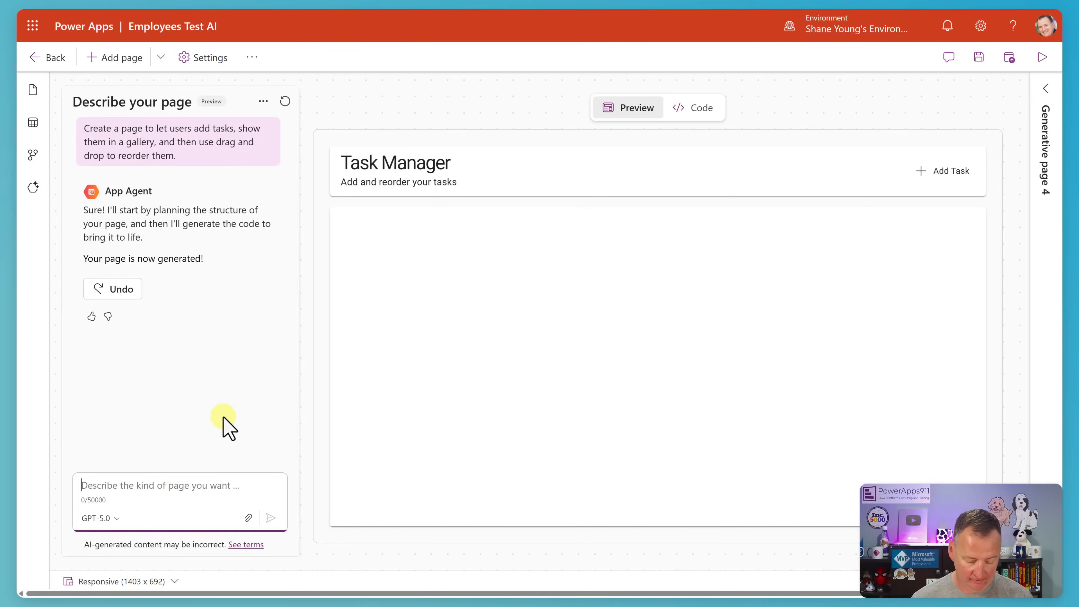
type("That is great, will you add the ability to edit a task after it has been saved.")
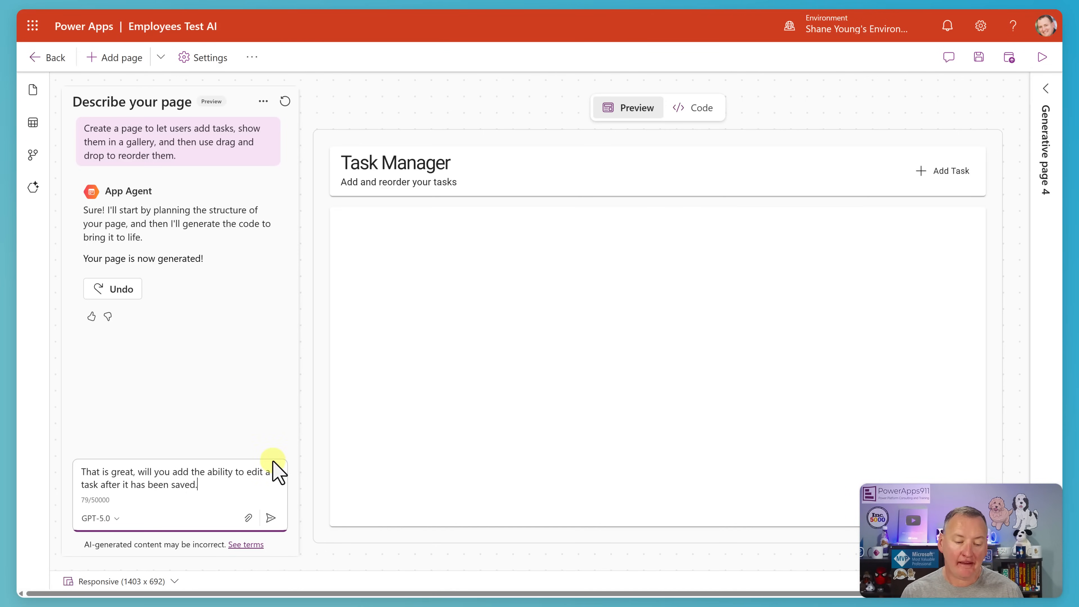
left_click(271, 518)
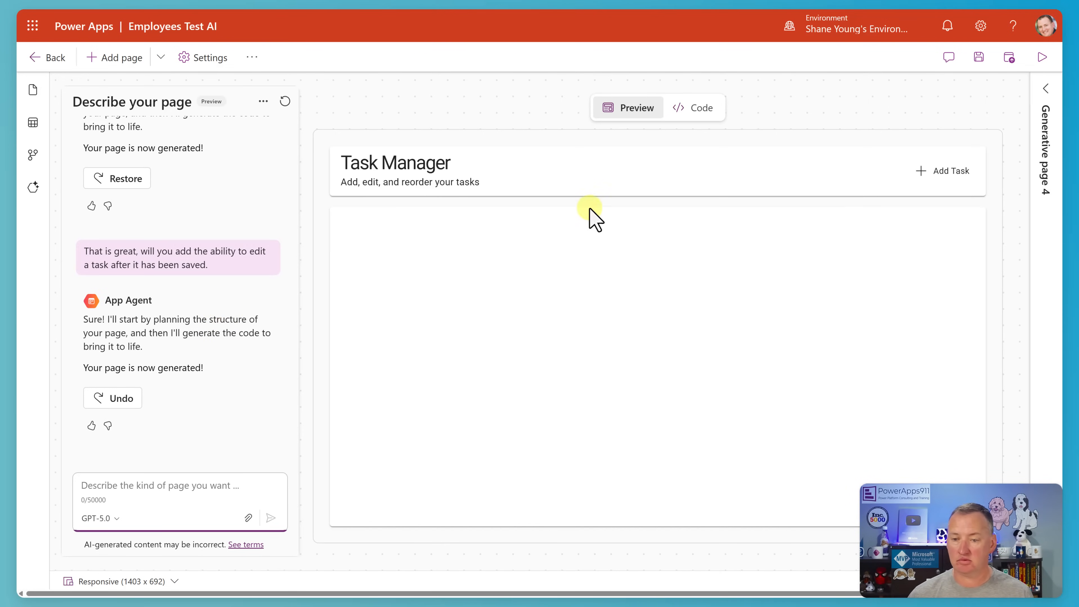
Add a task titled "Eat lunch" with the description "Cause I am hunry" to the regenerated page.
left_click(951, 172)
left_click(465, 294)
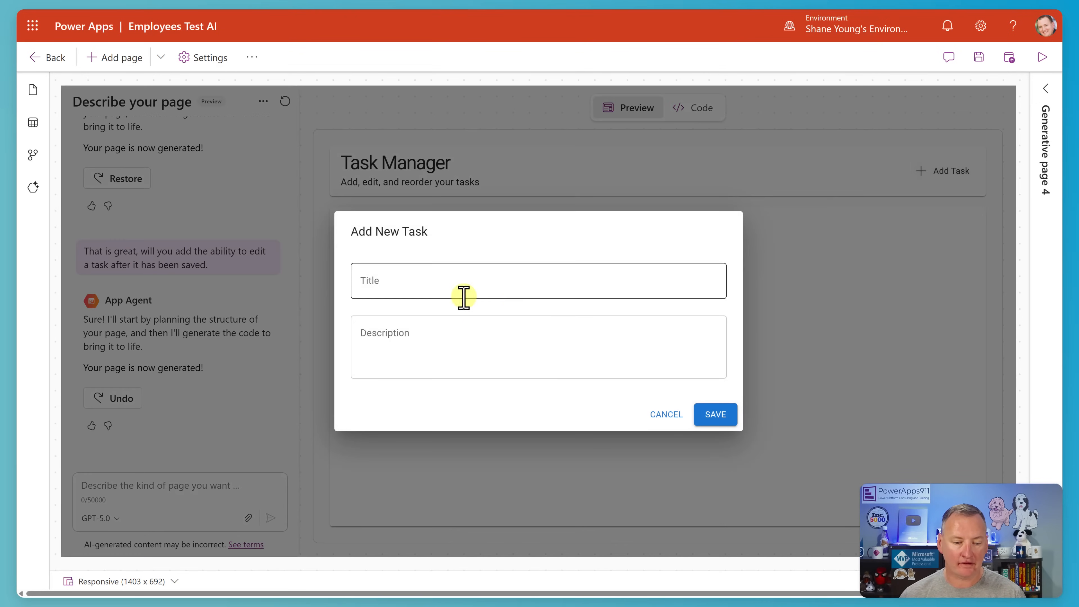
type("Eat lunch")
left_click(464, 338)
type("Cause I am hunry")
left_click(716, 412)
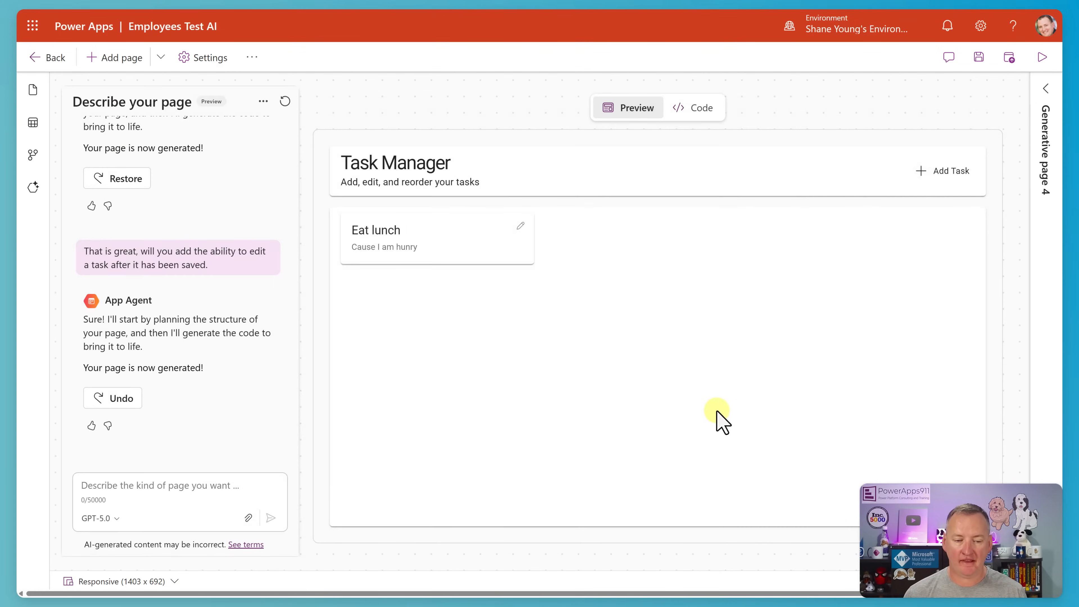
Edit the Eat lunch task, correcting "hunry" to "hungry" in its description, and save the update.
left_click(518, 230)
left_click(410, 331)
right_click(422, 336)
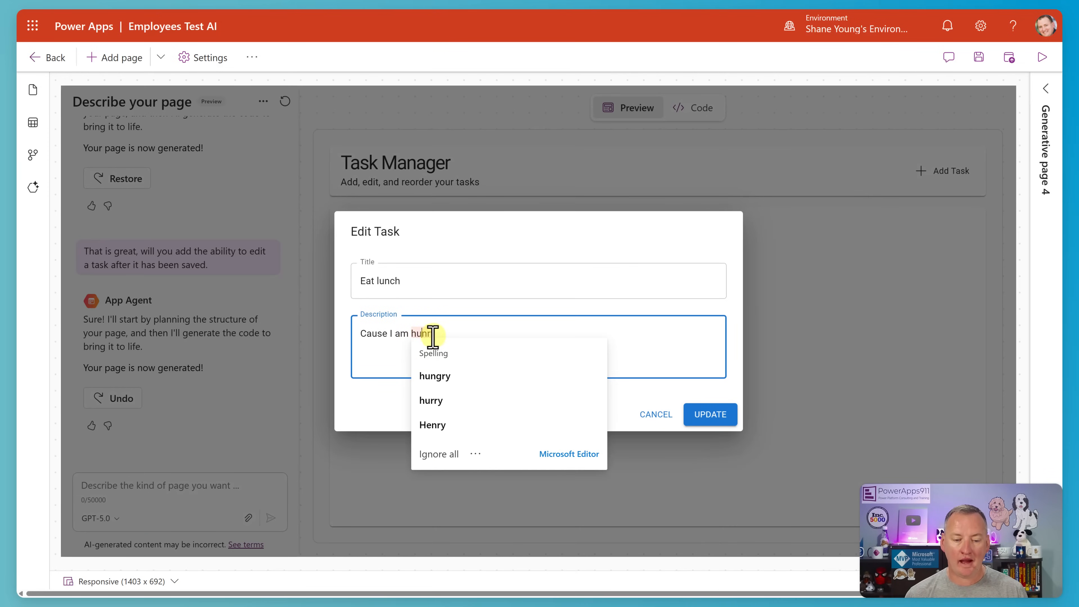
left_click(440, 378)
left_click(705, 415)
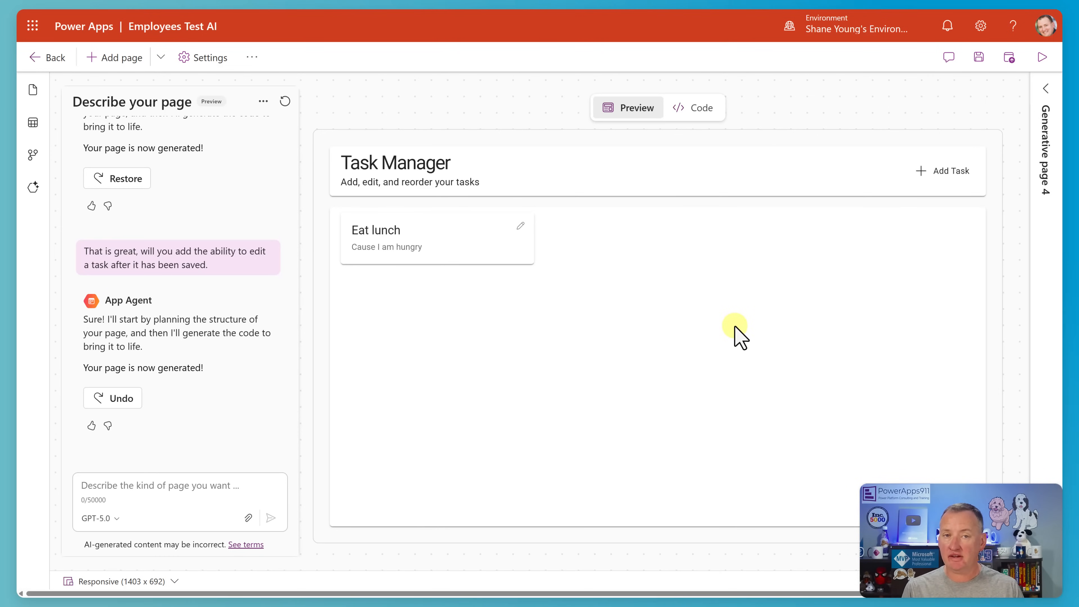
Check which data sources the generative page uses.
left_click(263, 102)
mouse_move(281, 151)
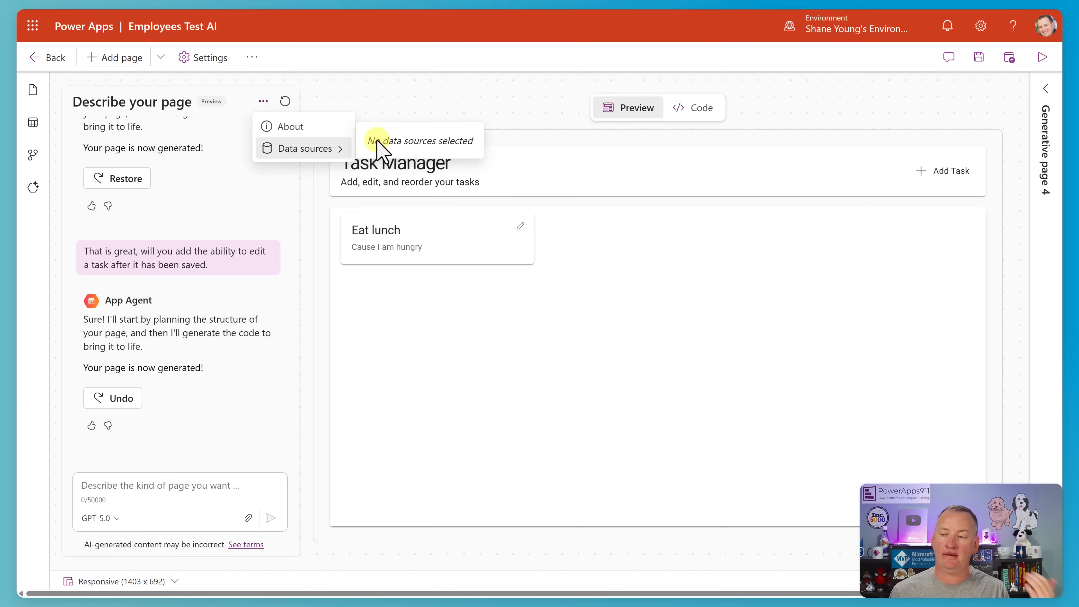
left_click(380, 110)
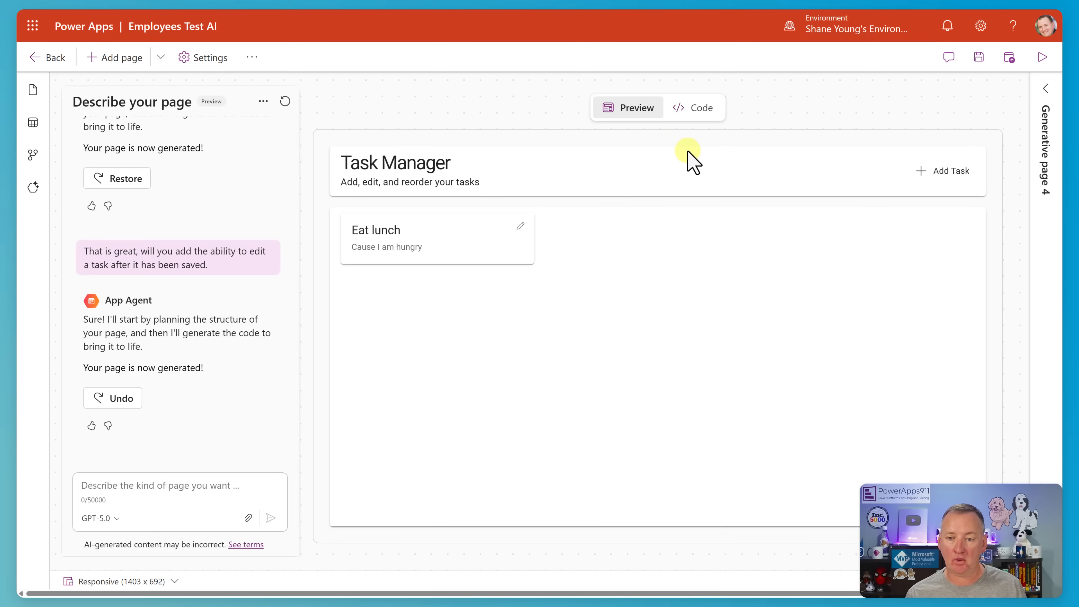
Examine the code of the updated page with task editing and go back to its preview.
left_click(692, 108)
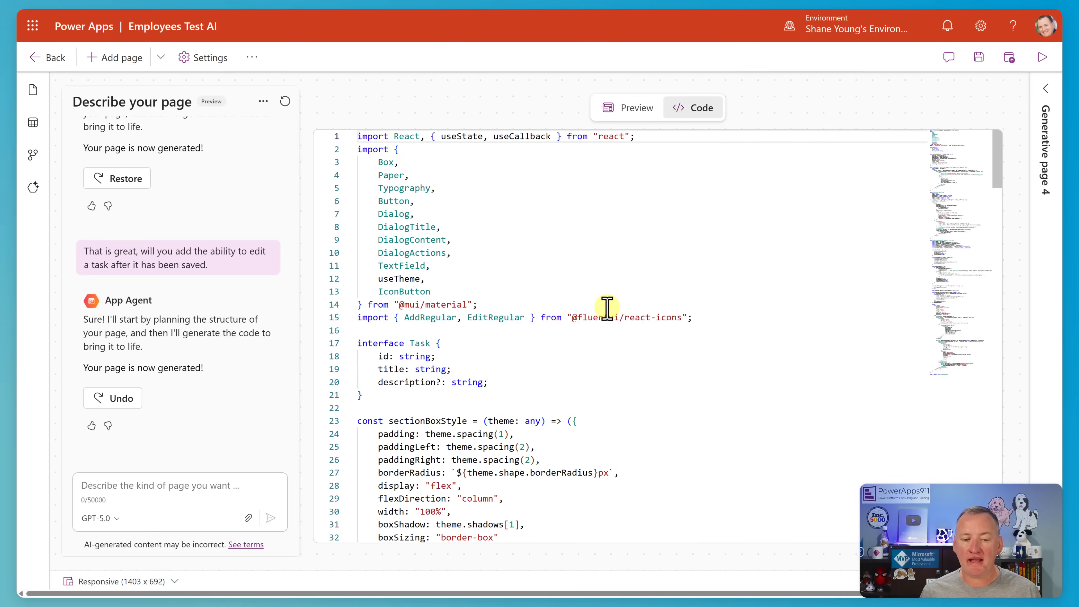
scroll(567, 270, "down", 2)
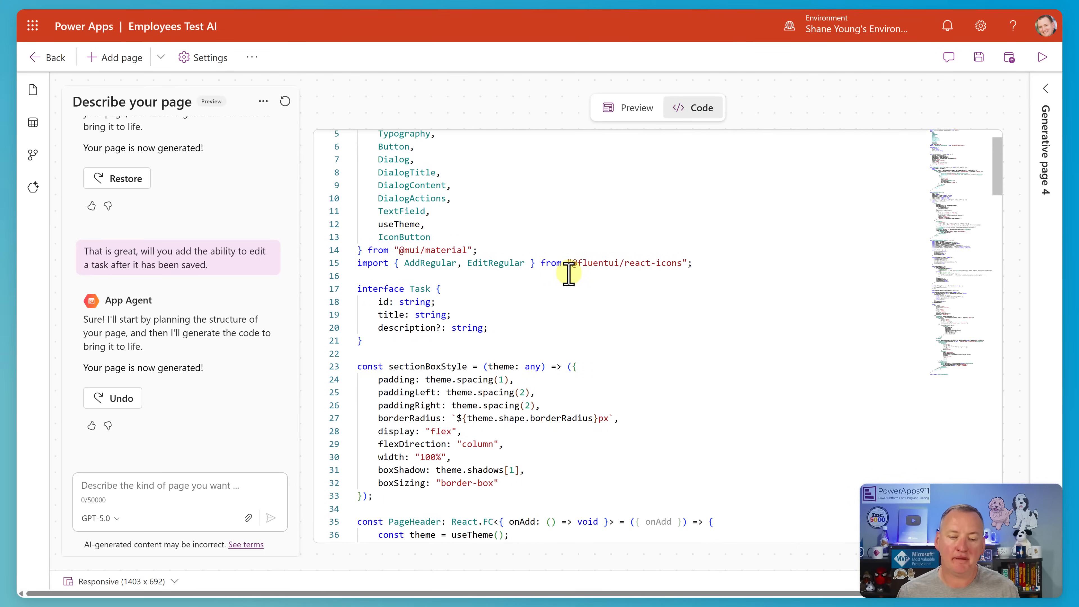
scroll(572, 268, "down", 3)
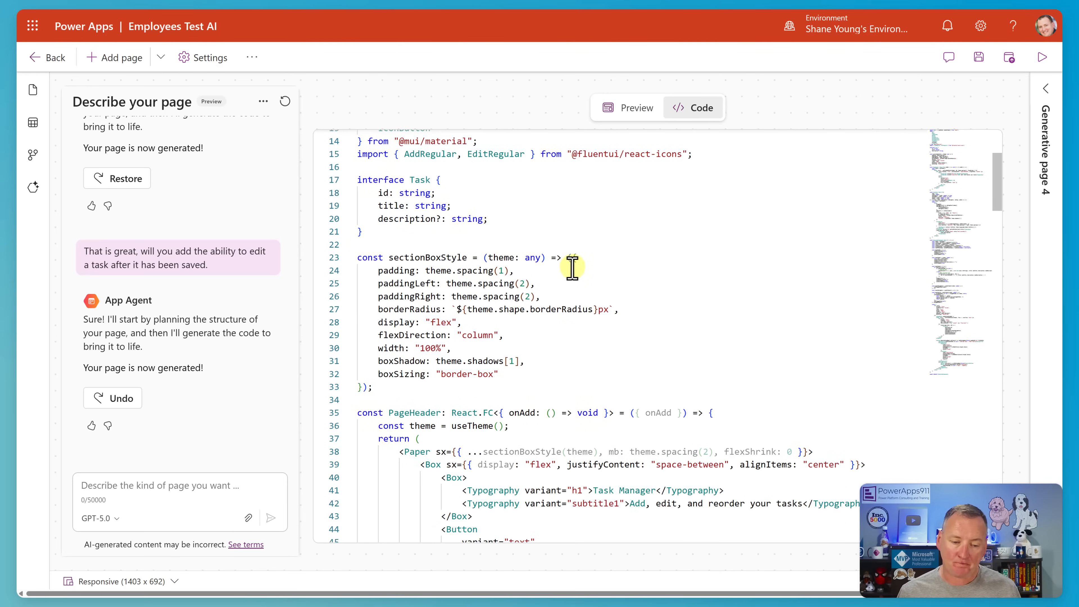
scroll(572, 268, "down", 2)
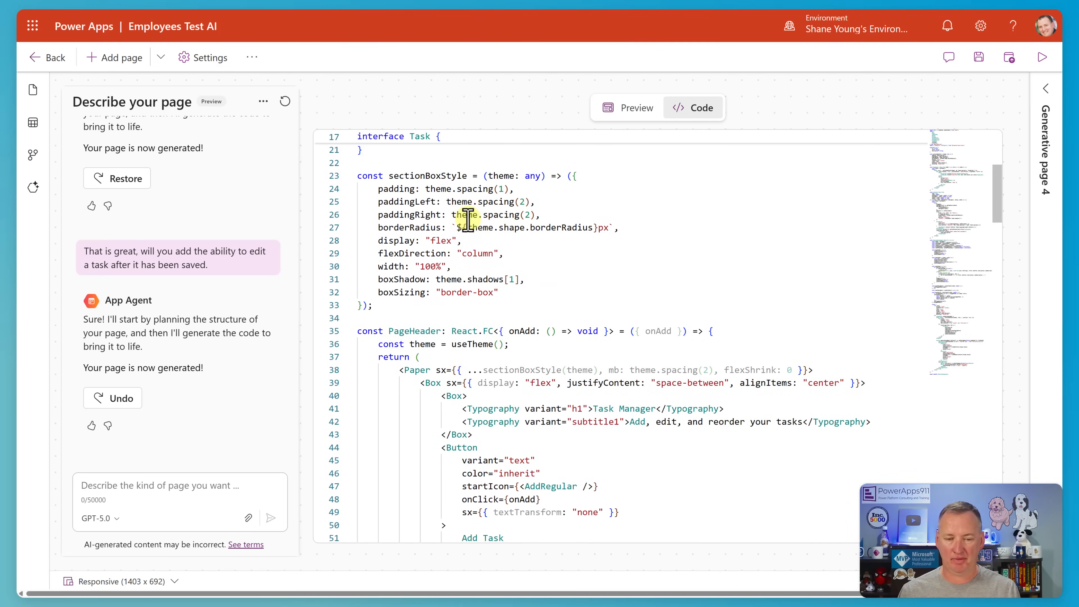
scroll(492, 233, "up", 6)
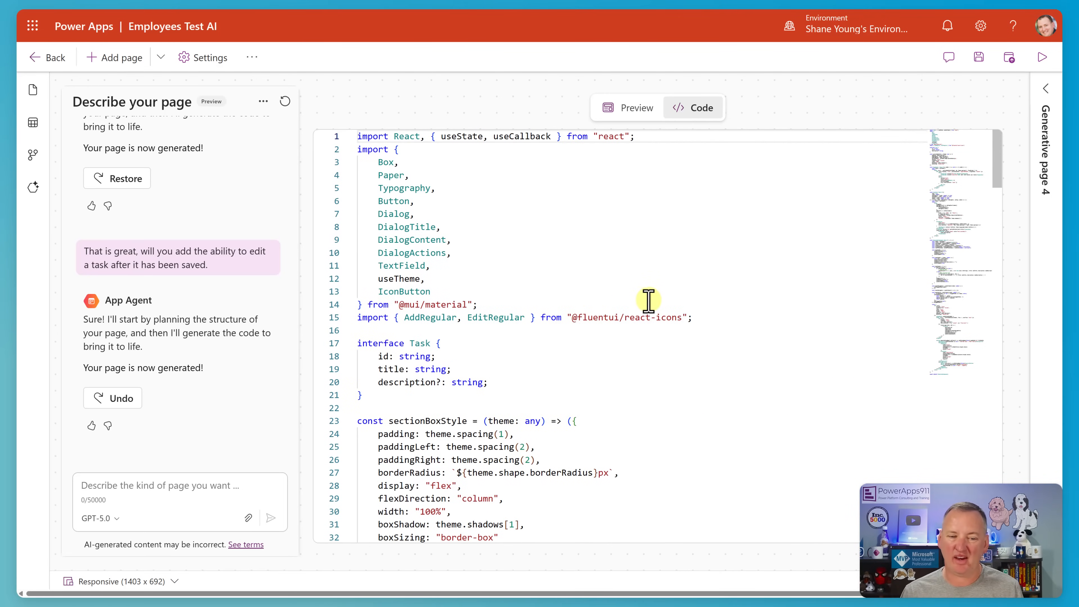
left_click(623, 111)
Ask the page agent to give the page a football look and feel, using orange and black as the primary colors.
left_click(232, 488)
type("Football season is coming, can you give the page a football look and feel. Using orange and black as the primary colors.")
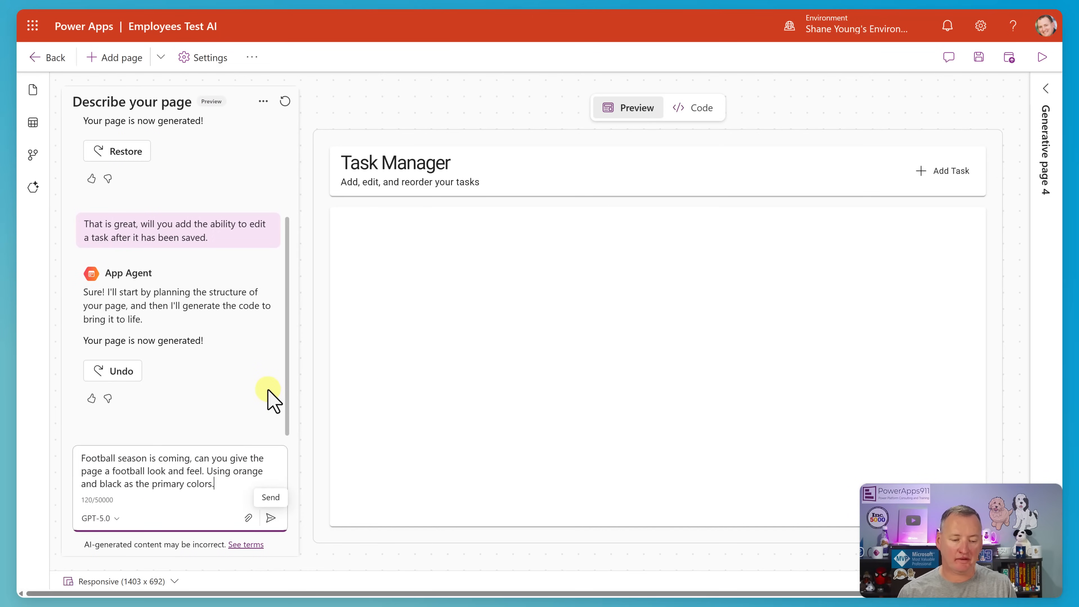
left_click(268, 518)
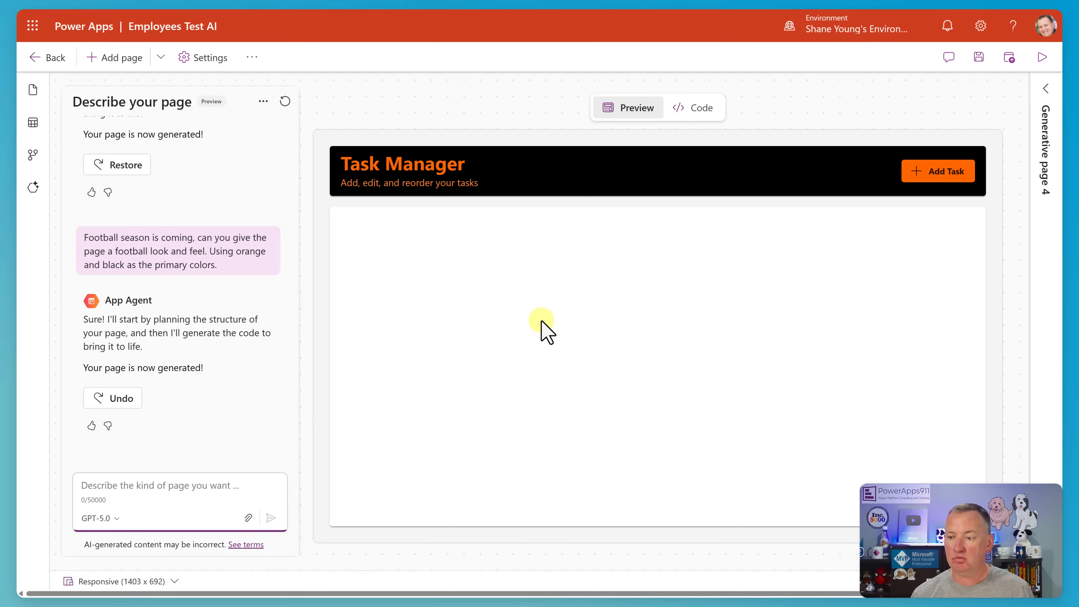
Add a task titled "Watch football" with the description "YAY" to the restyled Task Manager page and save it.
left_click(933, 174)
left_click(578, 284)
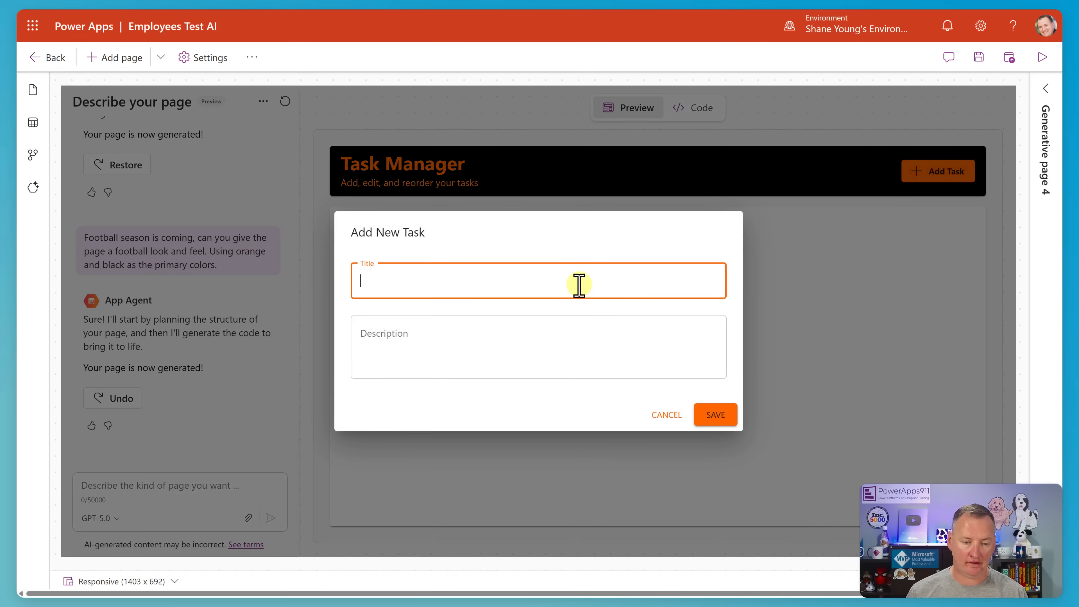
type("Watch football")
key("Tab")
type("YAY")
left_click(716, 415)
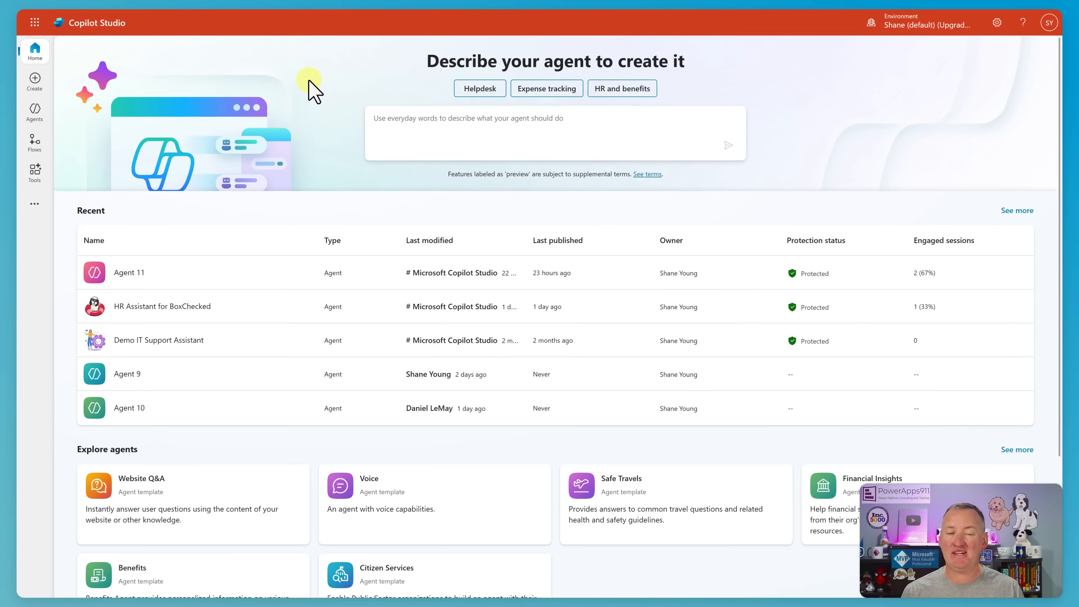
In Copilot Studio, open Agent 11 and start adding another agent to it.
left_click(121, 274)
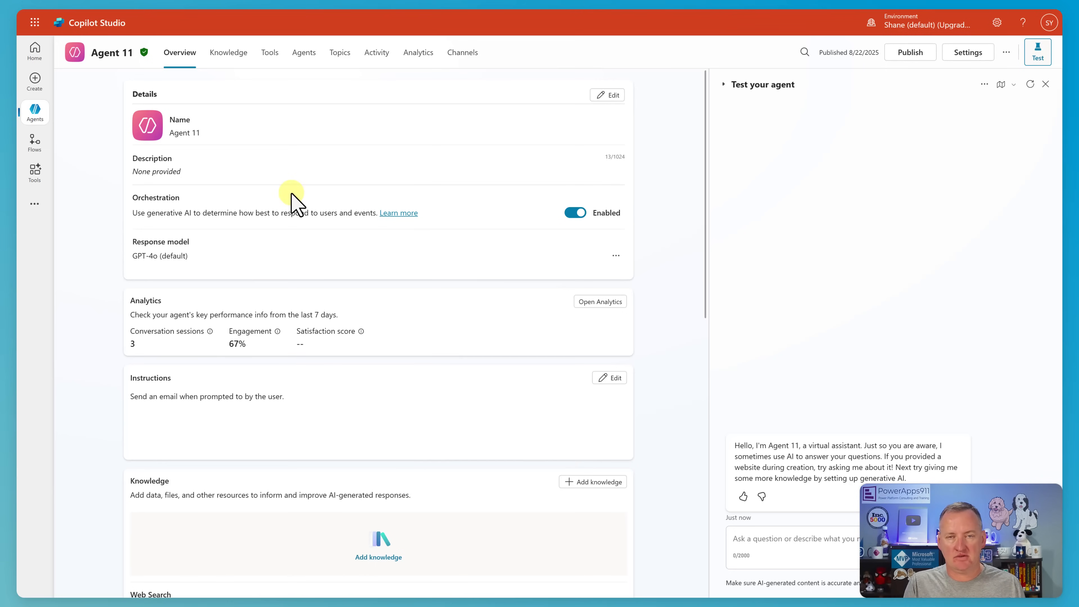
left_click(303, 54)
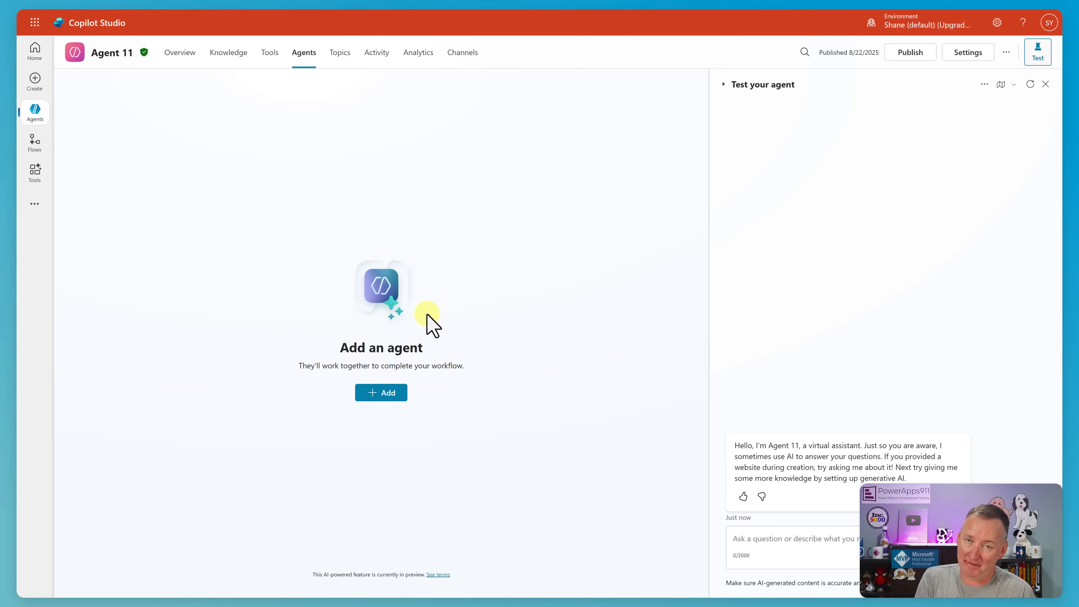
left_click(379, 403)
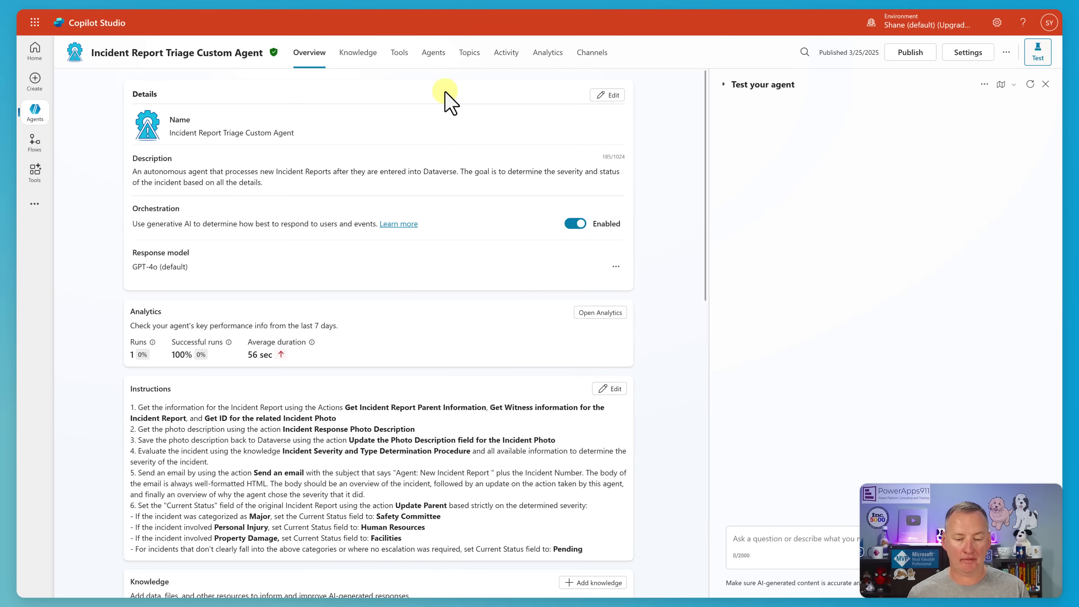
Review the instructions, knowledge and tools of the Incident Report Triage Custom Agent.
scroll(706, 306, "down", 1)
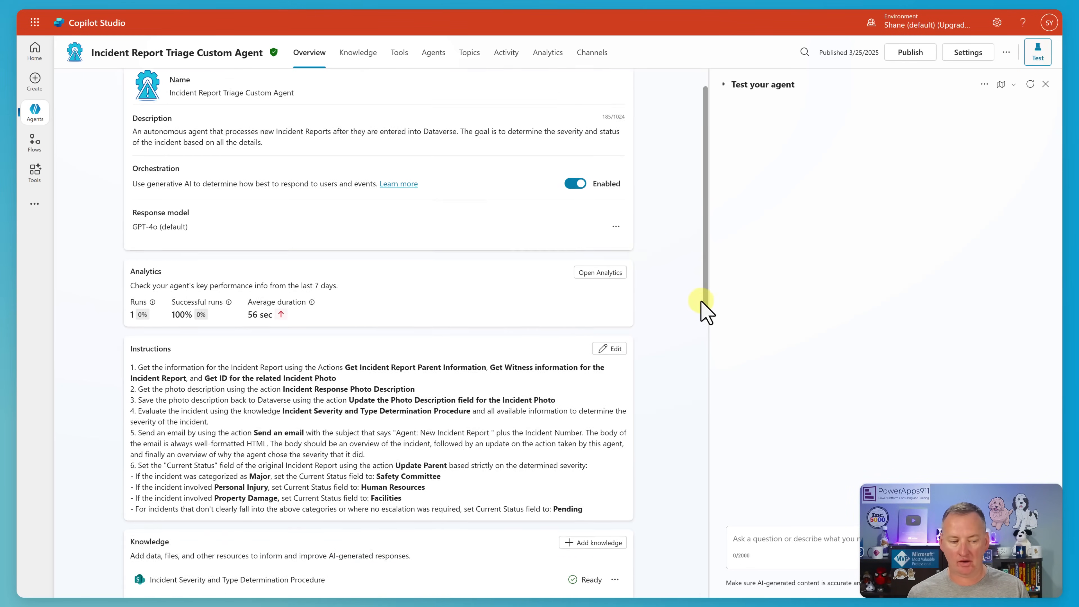
scroll(706, 308, "down", 3)
scroll(481, 282, "down", 1)
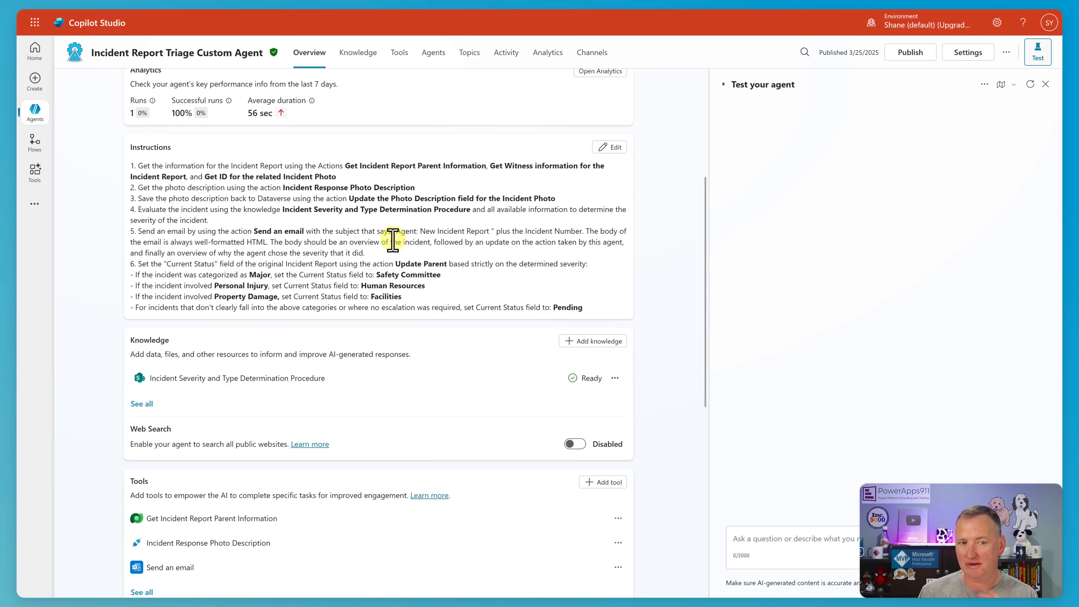
Check the options for extending the Incident Report Triage Custom Agent with another agent, dismiss them and return to its overview.
left_click(433, 53)
left_click(113, 95)
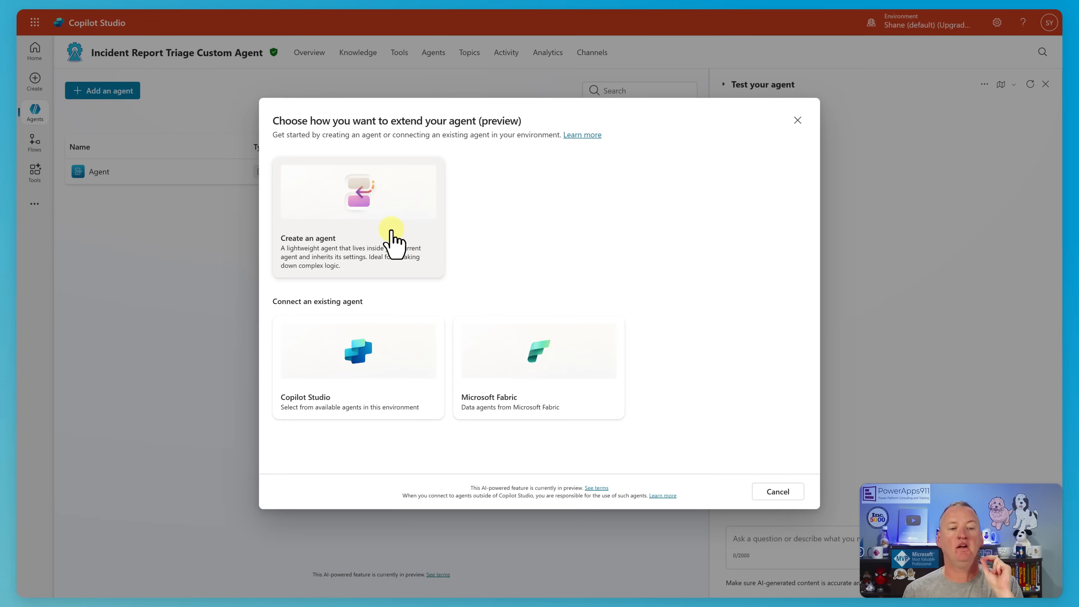
left_click(798, 120)
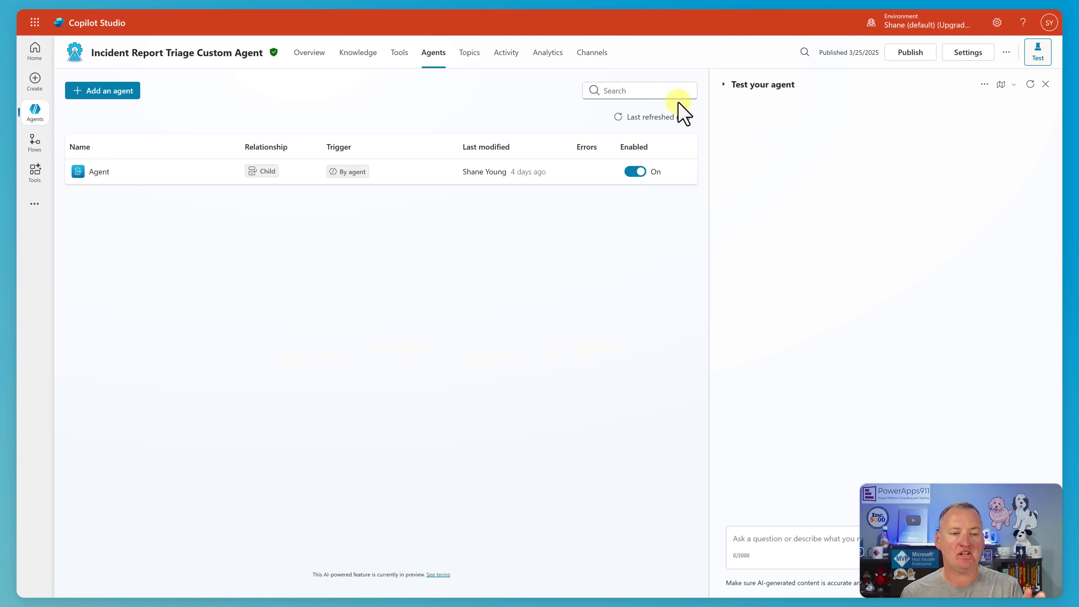
left_click(297, 54)
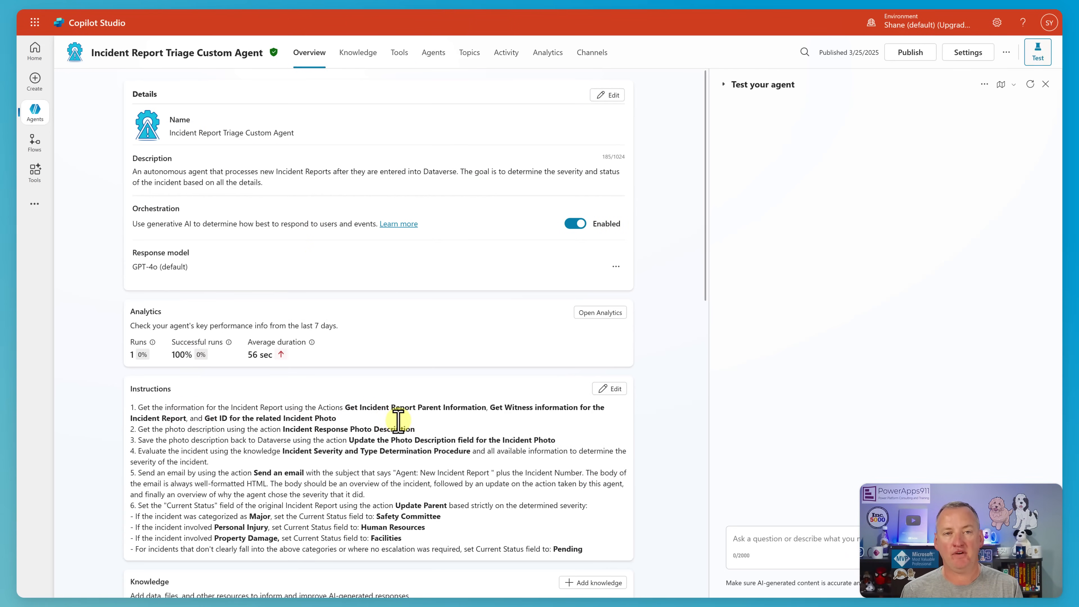